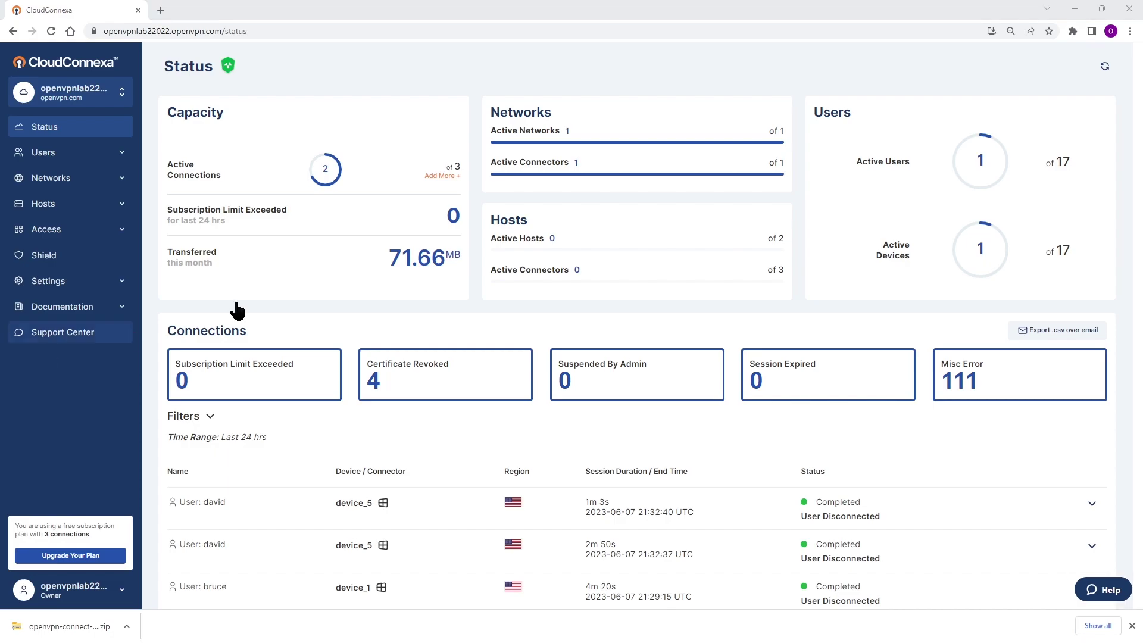
Step: Start adding a new Site-to-site network from the Networks list
{"action": "left_click", "coordinate": [112, 180]}
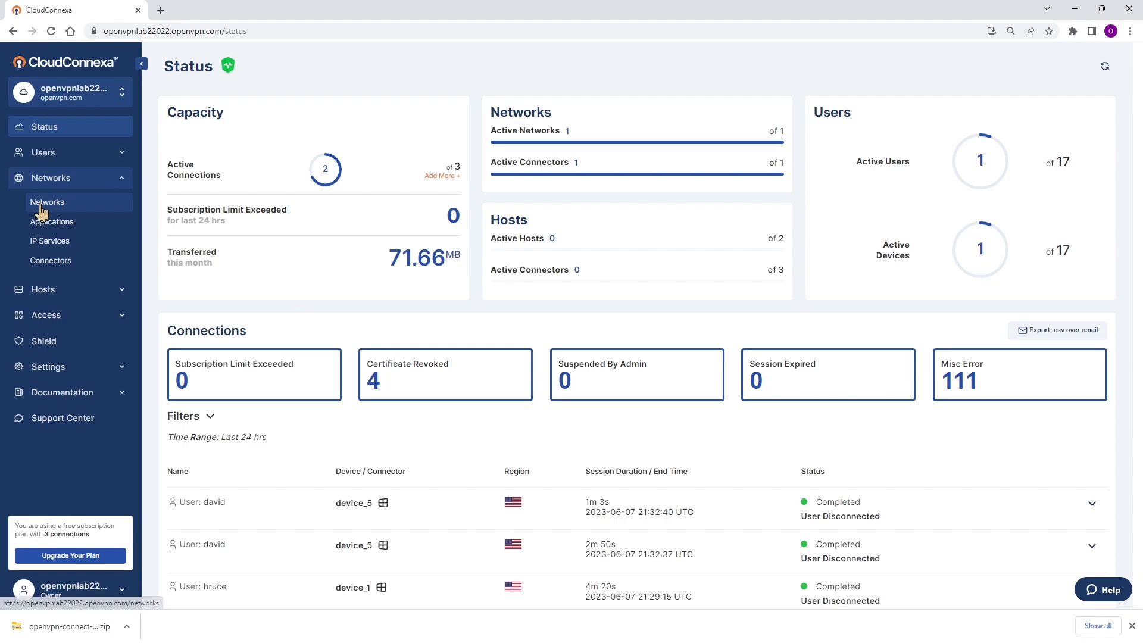
{"action": "left_click", "coordinate": [41, 203]}
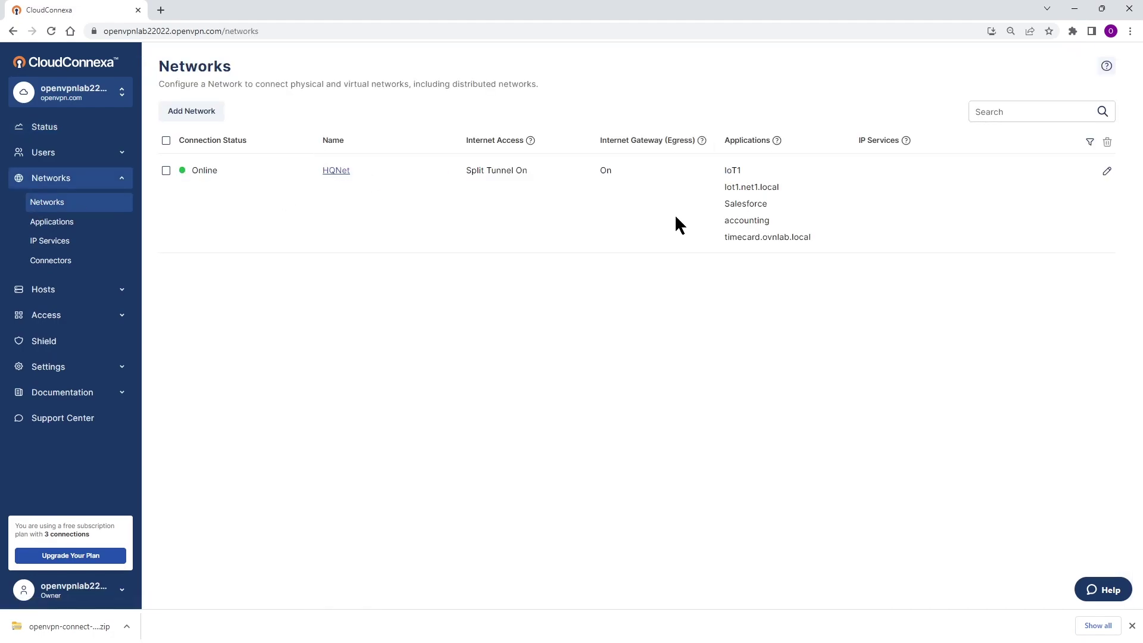
{"action": "left_click", "coordinate": [179, 111]}
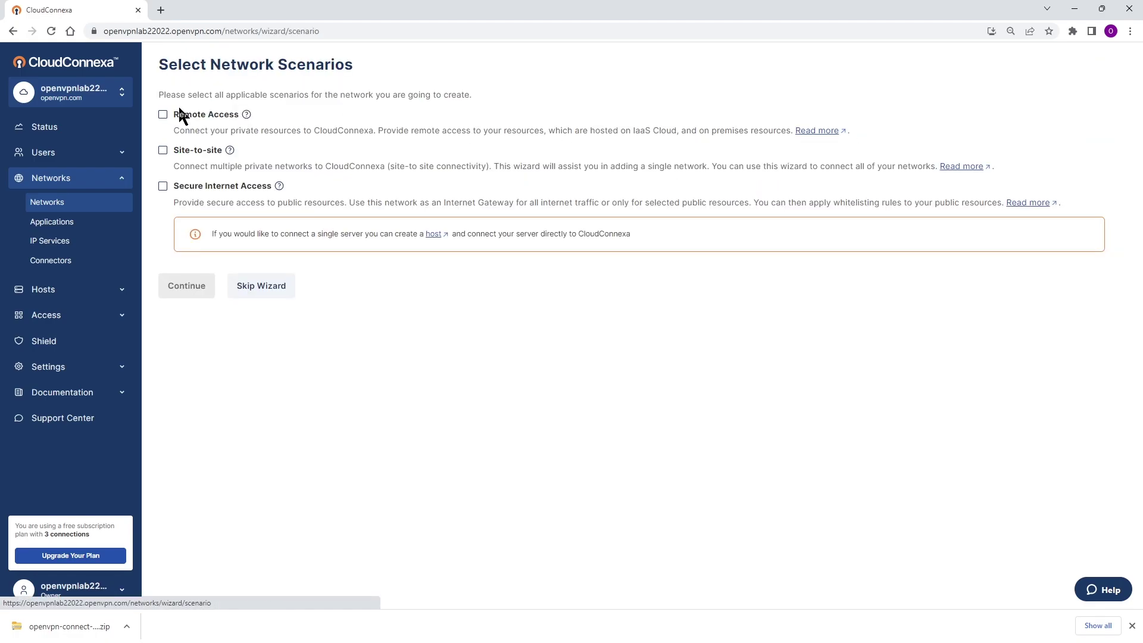
{"action": "left_click", "coordinate": [164, 150]}
{"action": "left_click", "coordinate": [194, 277]}
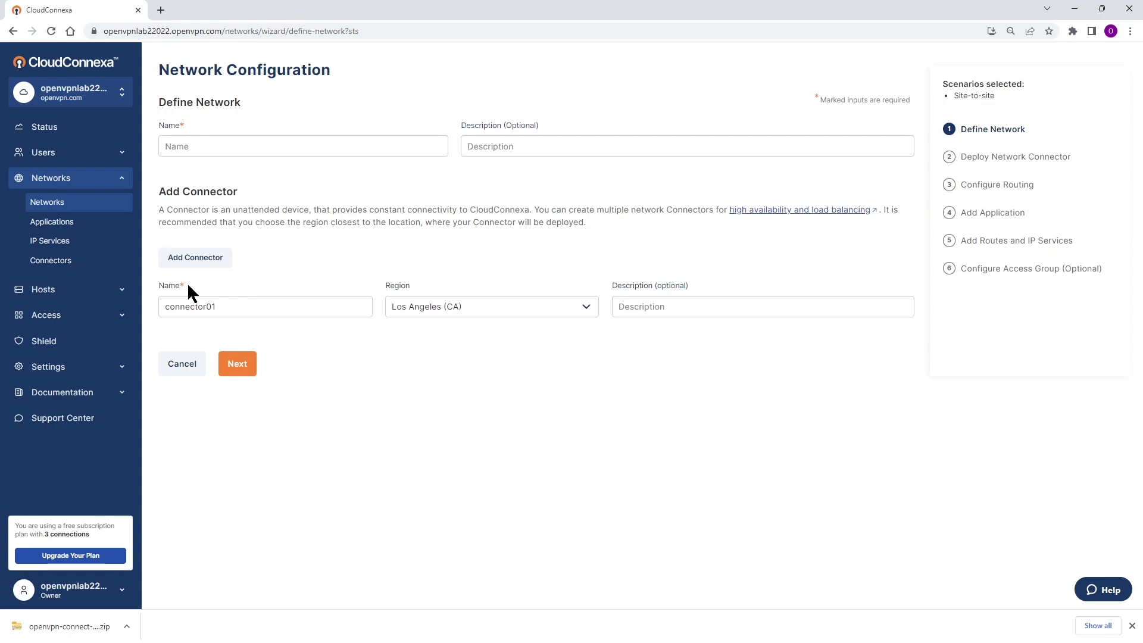
Step: Name the network Branchoffice and replace the default connector name with branchconnector
{"action": "left_click", "coordinate": [197, 147]}
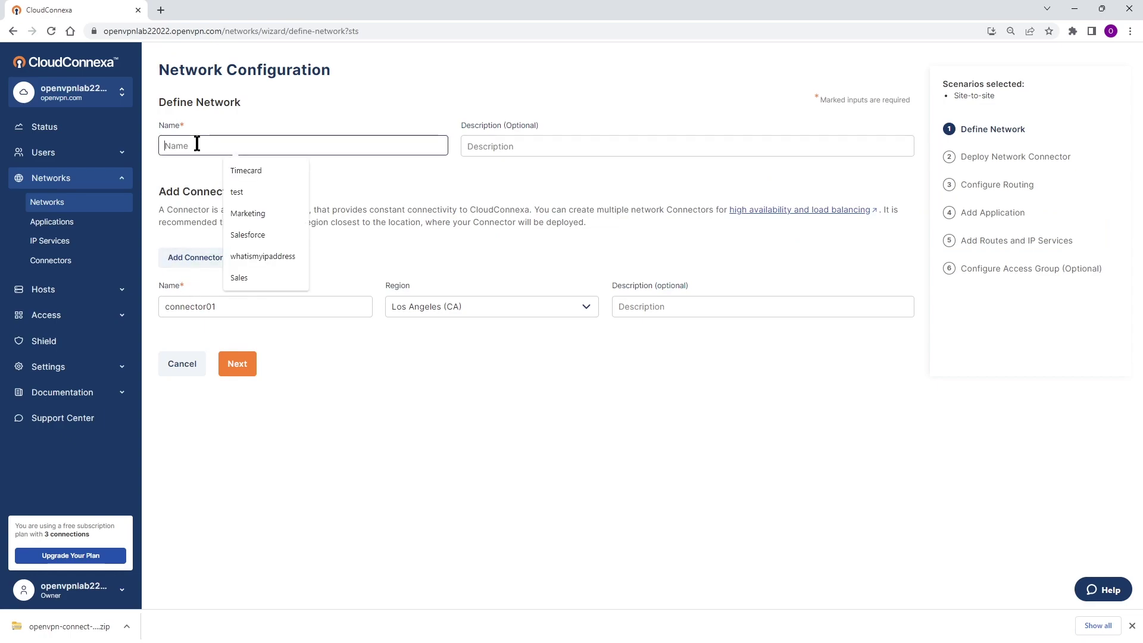
{"action": "type", "text": "Bra"}
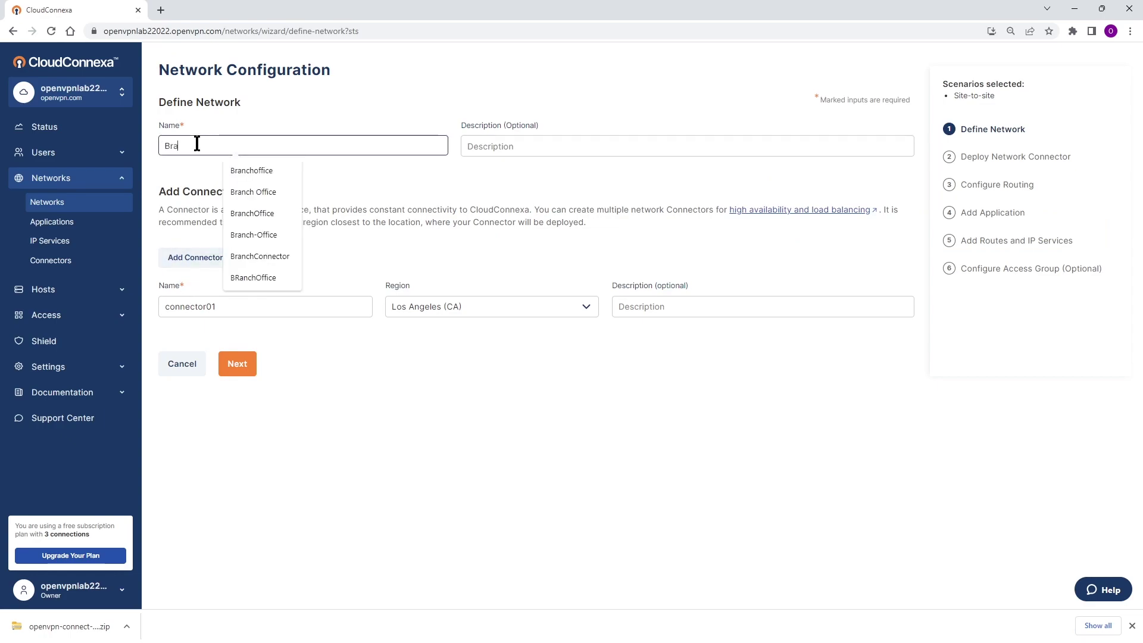
{"action": "type", "text": "nchoffice"}
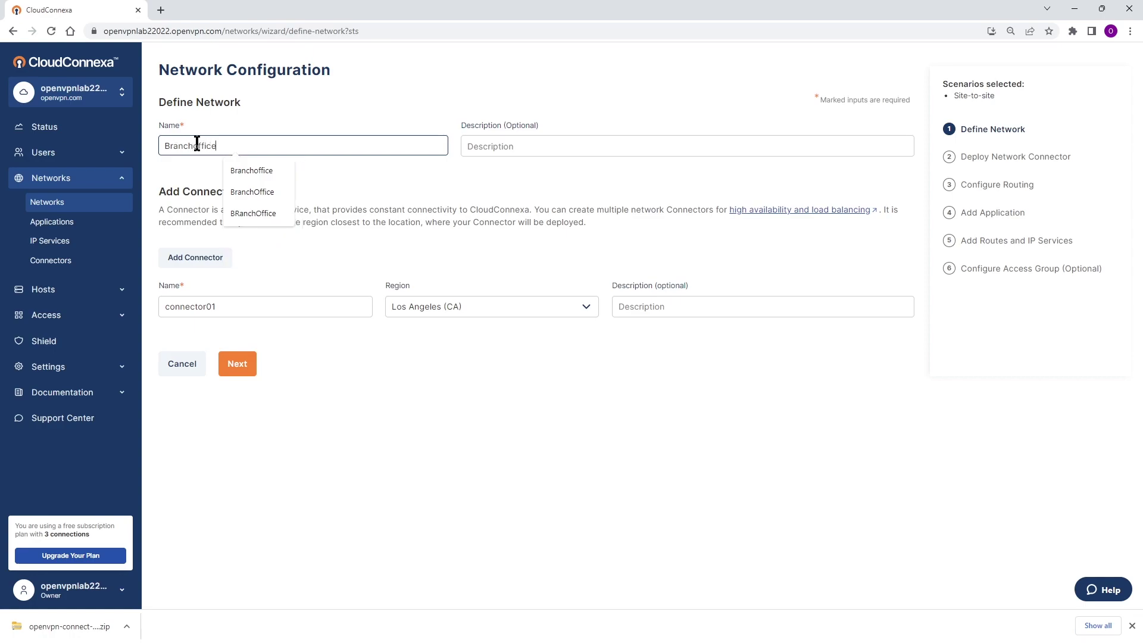
{"action": "left_click_drag", "start_coordinate": [247, 308], "coordinate": [51, 298]}
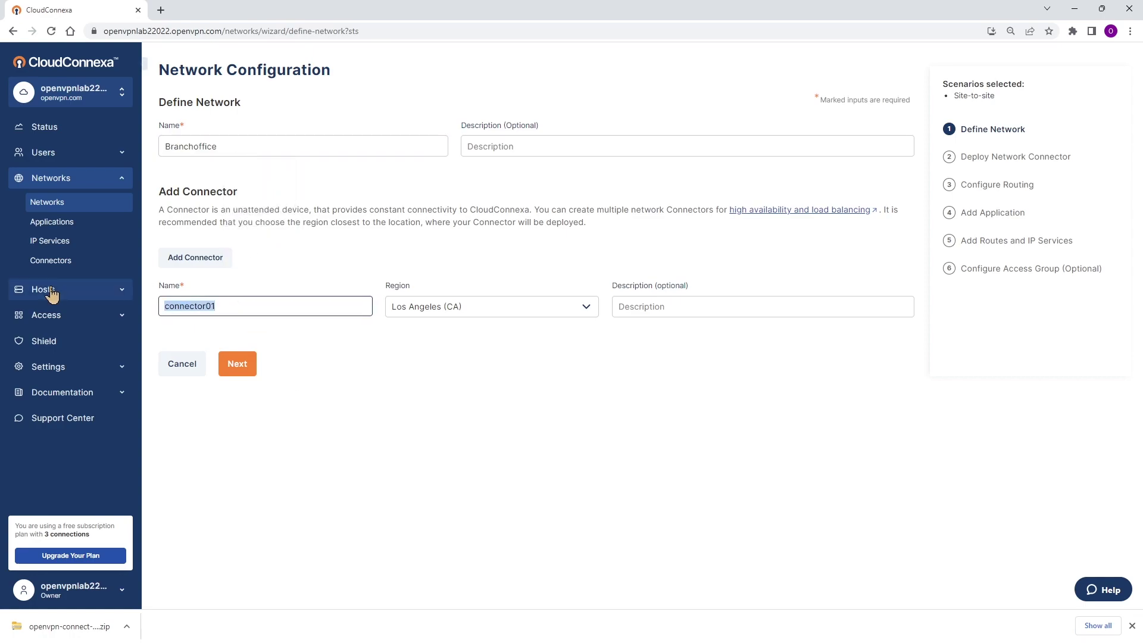
{"action": "type", "text": "branchconnecot"}
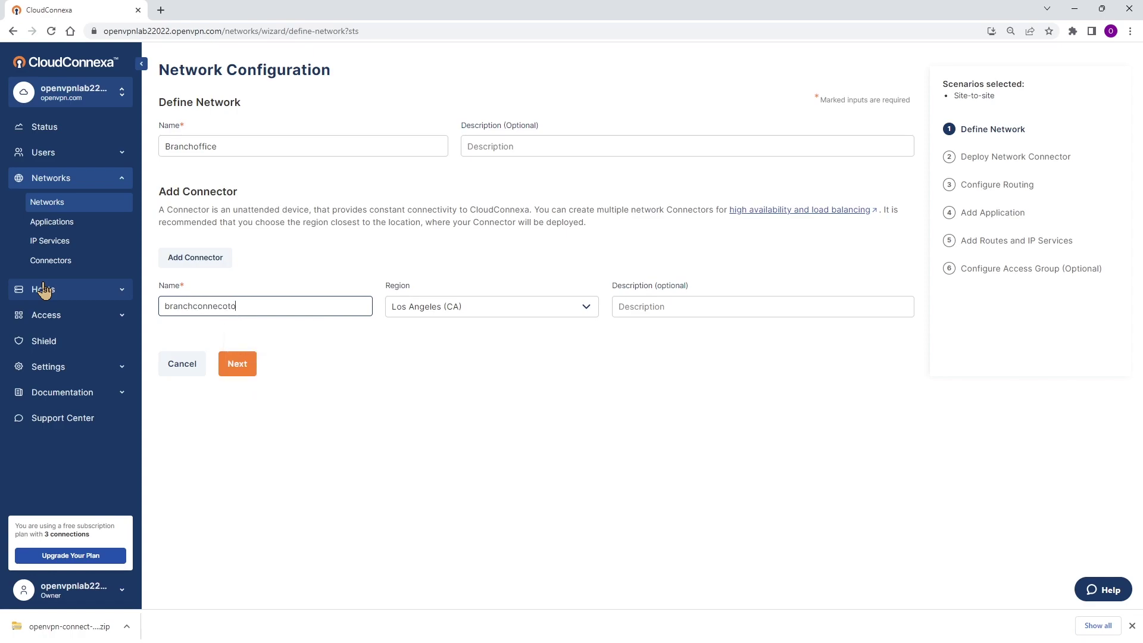
{"action": "key", "text": "BackSpace"}
{"action": "key", "text": "BackSpace"}
{"action": "type", "text": "t"}
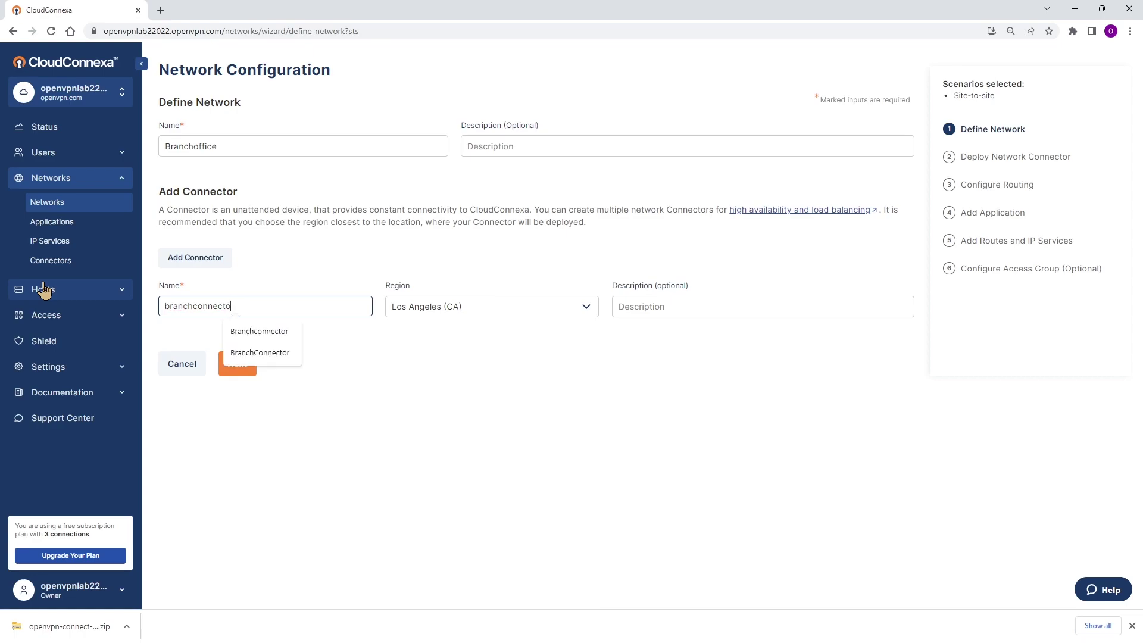
Step: Set the connector region to Chicago (IL) and save the network
{"action": "left_click", "coordinate": [309, 429]}
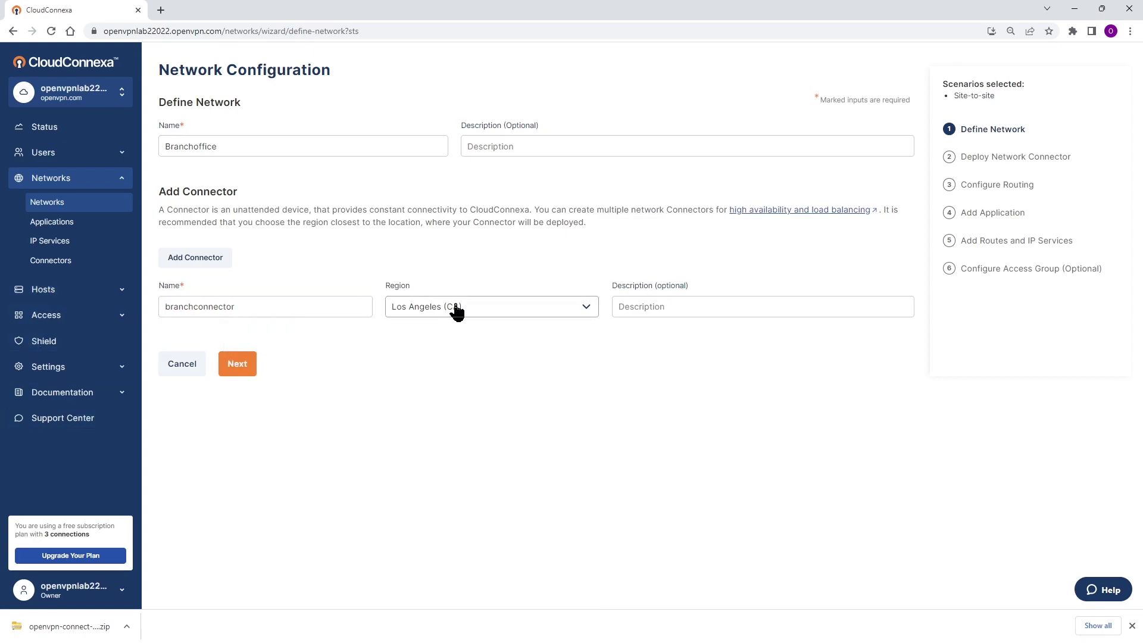
{"action": "left_click", "coordinate": [464, 322]}
{"action": "scroll", "coordinate": [447, 452], "scroll_direction": "down", "scroll_amount": 2}
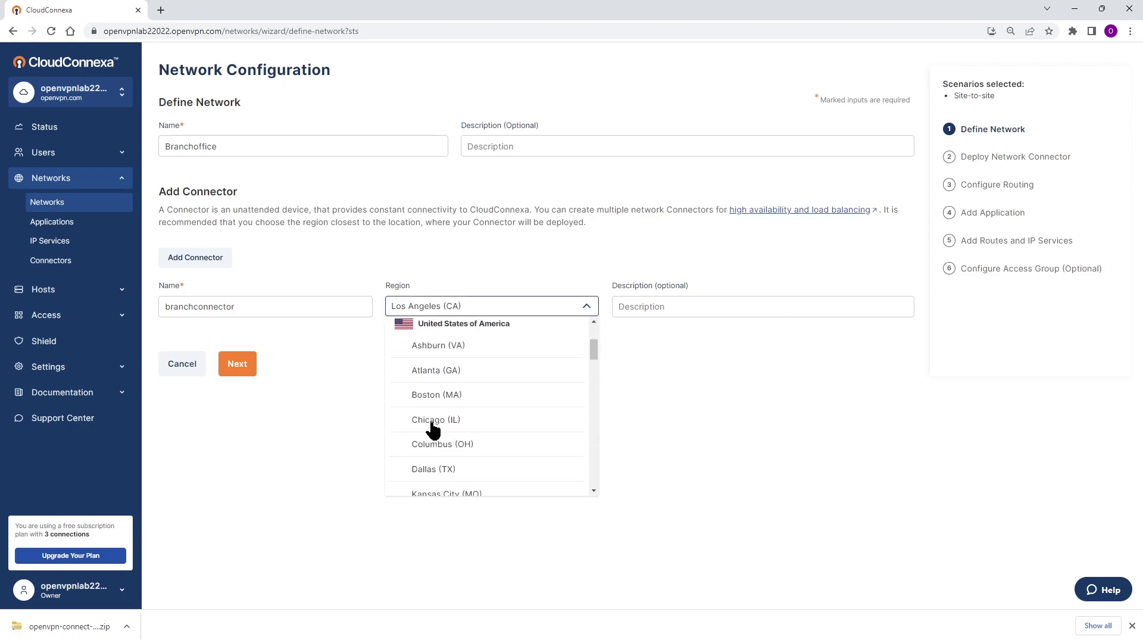
{"action": "left_click", "coordinate": [427, 421]}
{"action": "left_click", "coordinate": [246, 366]}
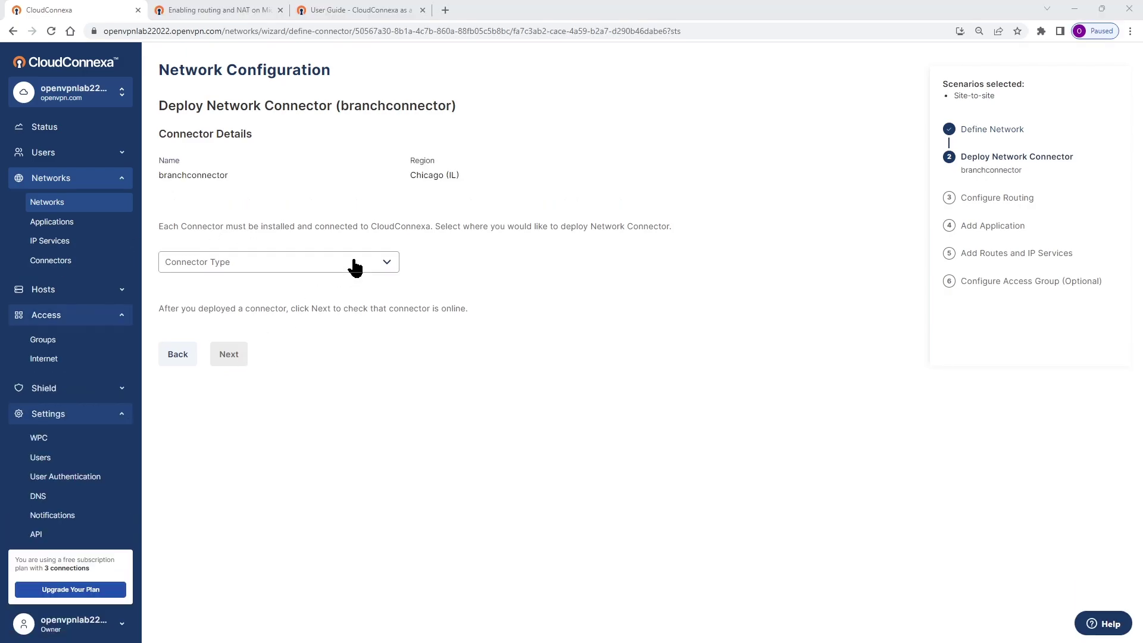
Step: Deploy the connector on Linux Ubuntu 20.04 and copy its install script
{"action": "left_click", "coordinate": [393, 271]}
{"action": "left_click", "coordinate": [181, 416]}
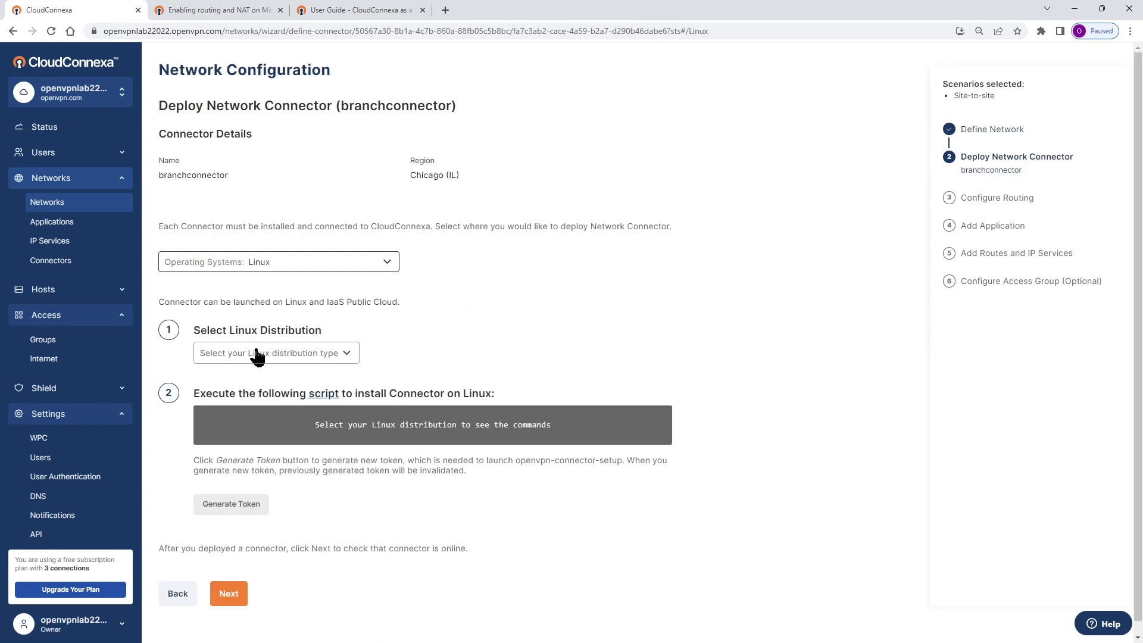
{"action": "left_click", "coordinate": [309, 357]}
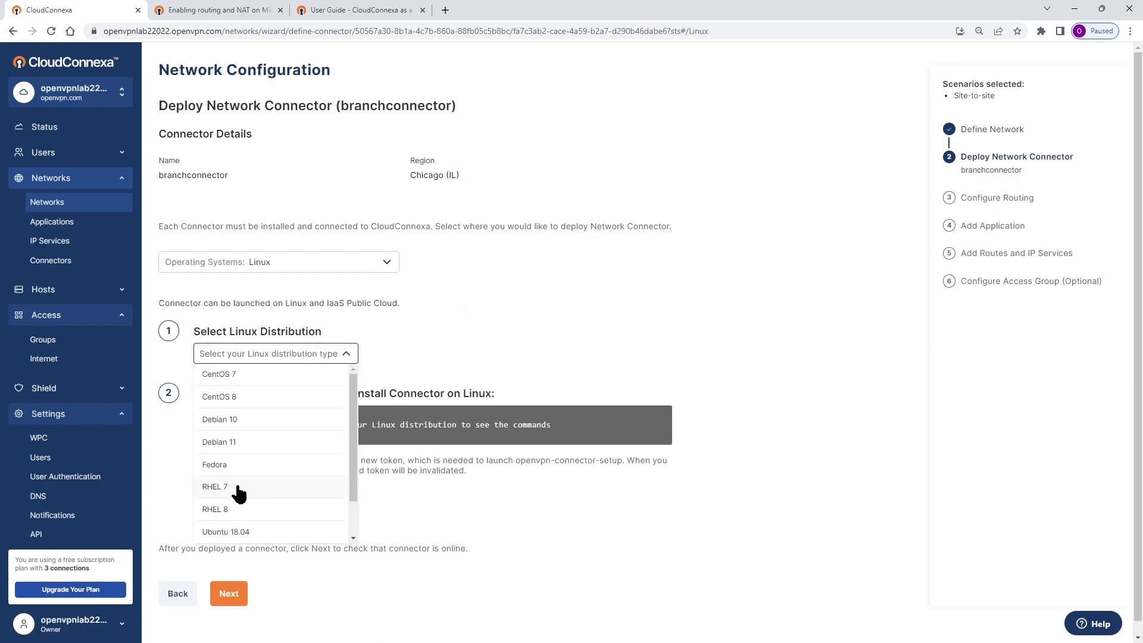
{"action": "scroll", "coordinate": [235, 533], "scroll_direction": "down", "scroll_amount": 1}
{"action": "left_click", "coordinate": [229, 509]}
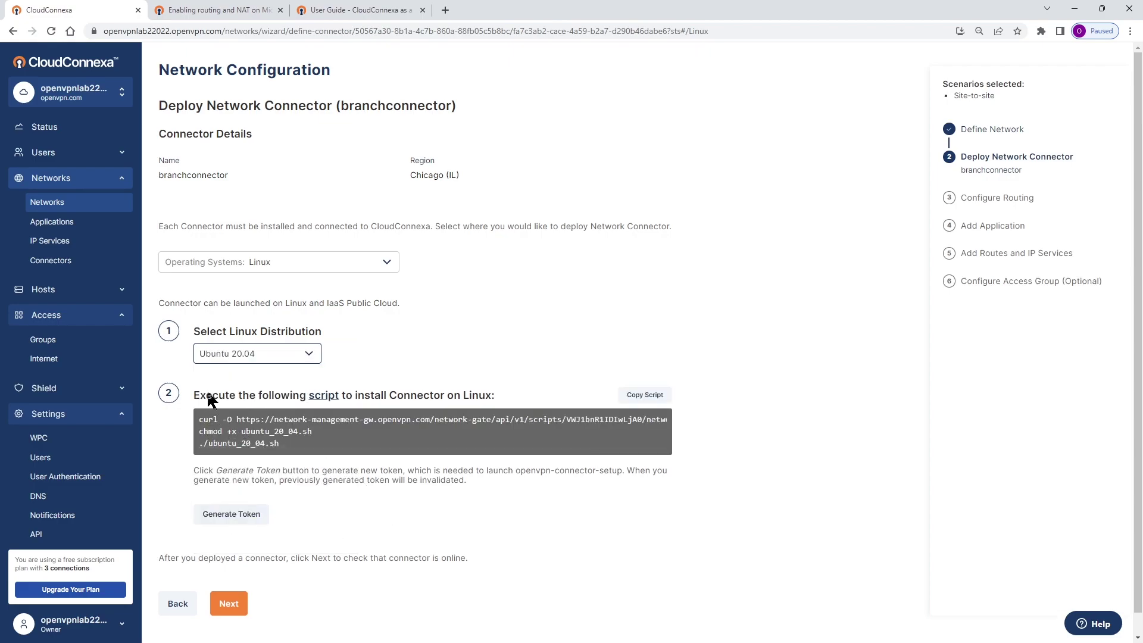
{"action": "left_click", "coordinate": [642, 396]}
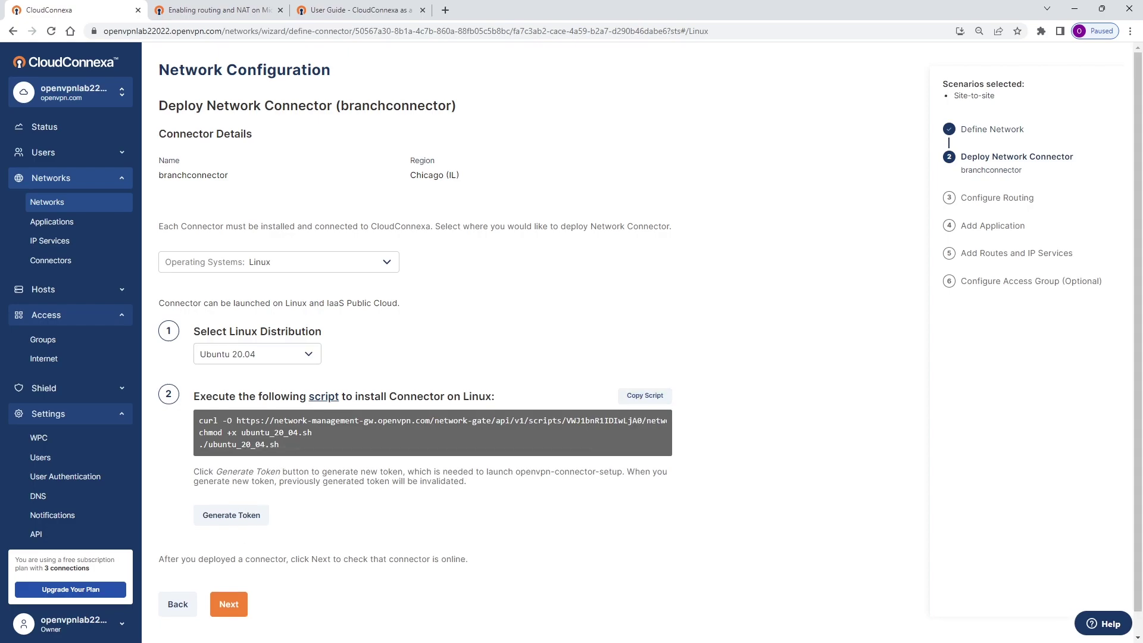
Step: Become root with sudo -i in the Ubuntu server's SSH terminal
{"action": "key", "text": "alt+Tab"}
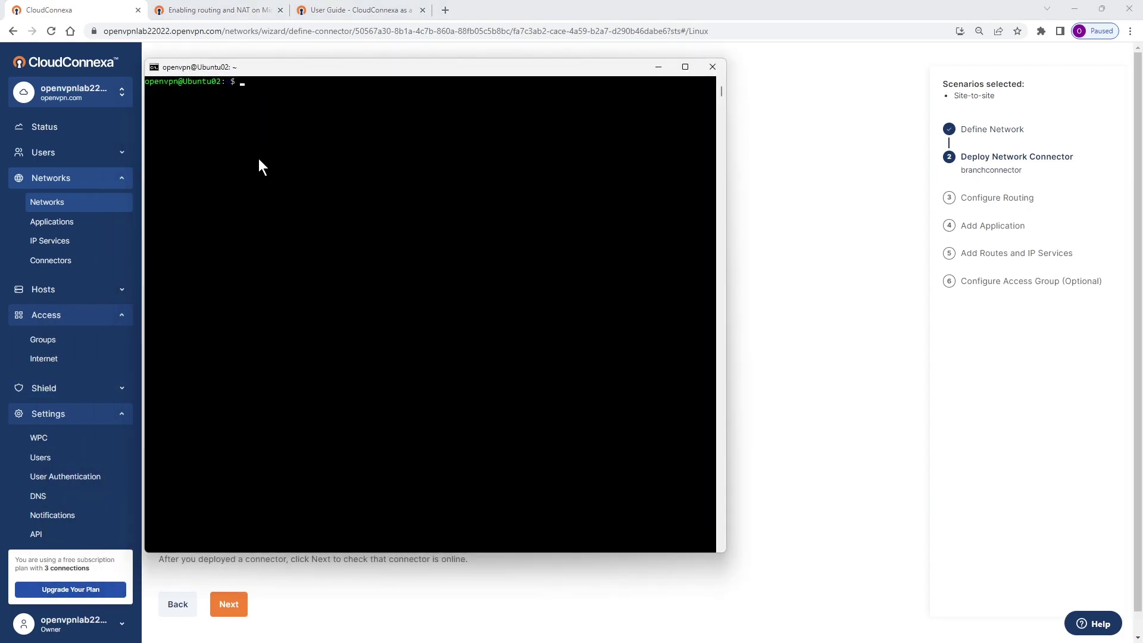
{"action": "left_click_drag", "start_coordinate": [350, 70], "coordinate": [749, 69]}
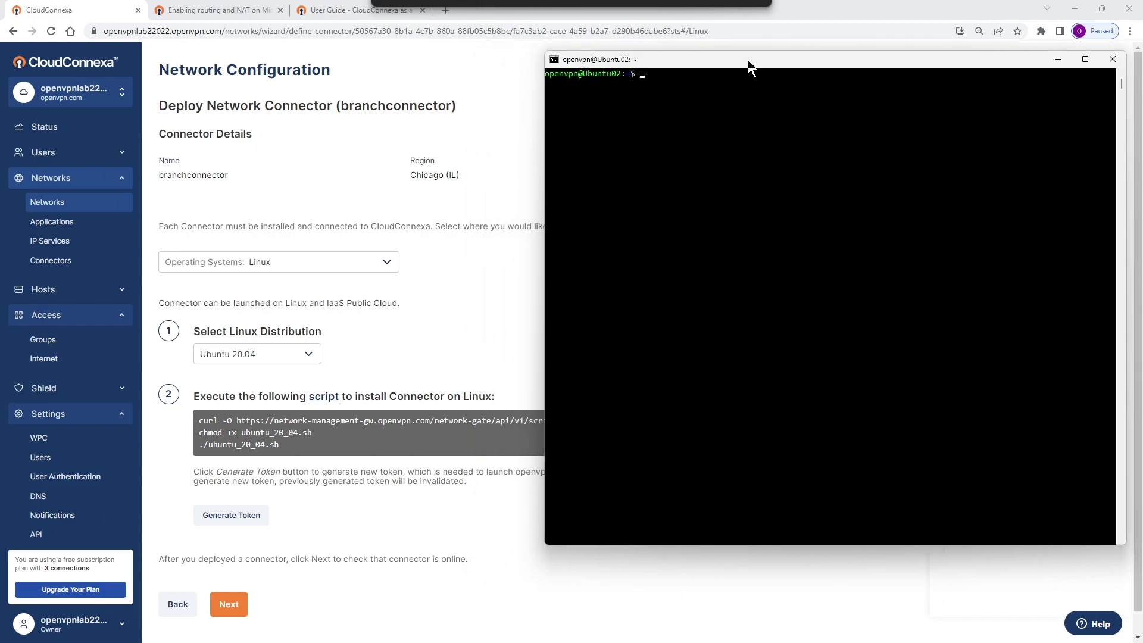
{"action": "type", "text": "sudo -i"}
{"action": "key", "text": "Return"}
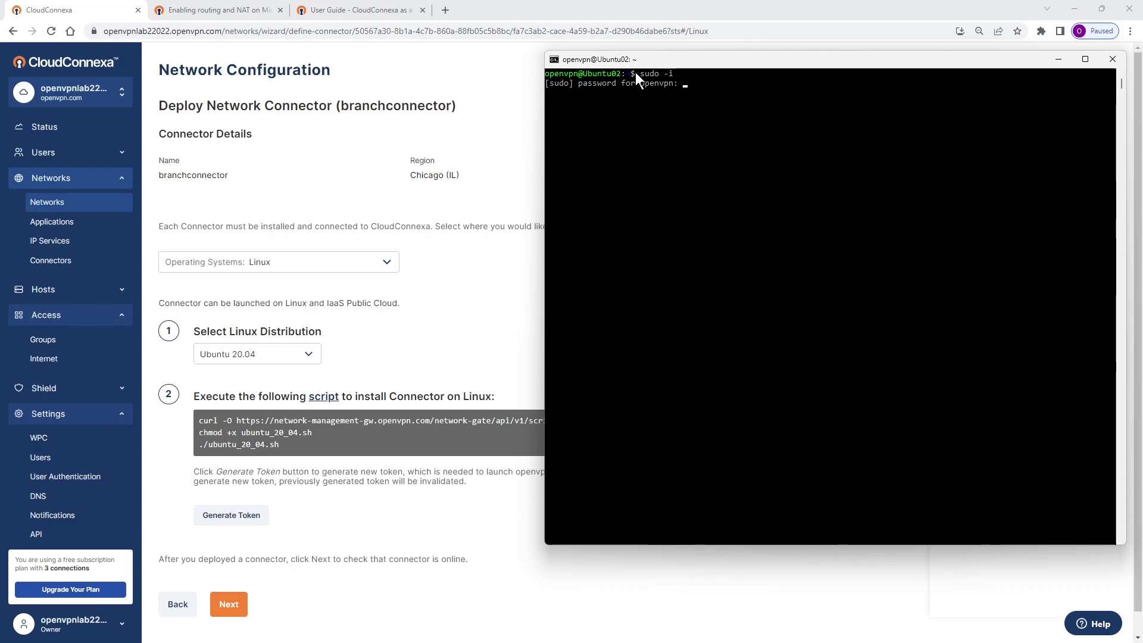
{"action": "key", "text": "Return"}
Step: Paste and run the connector install script until it asks for a setup token
{"action": "right_click", "coordinate": [628, 94]}
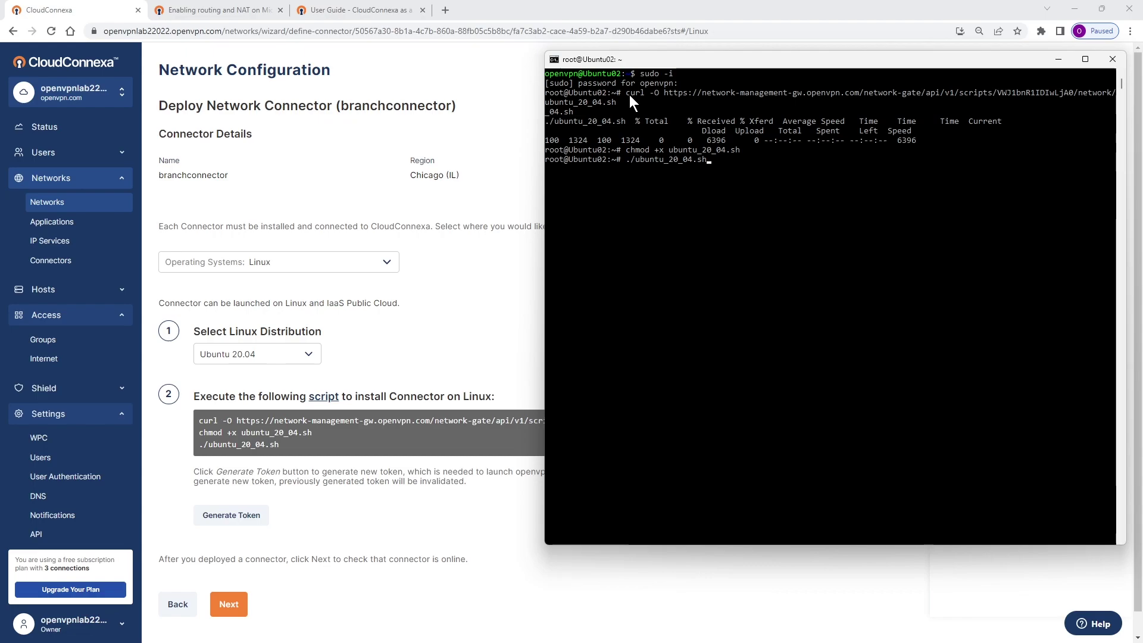
{"action": "key", "text": "Return"}
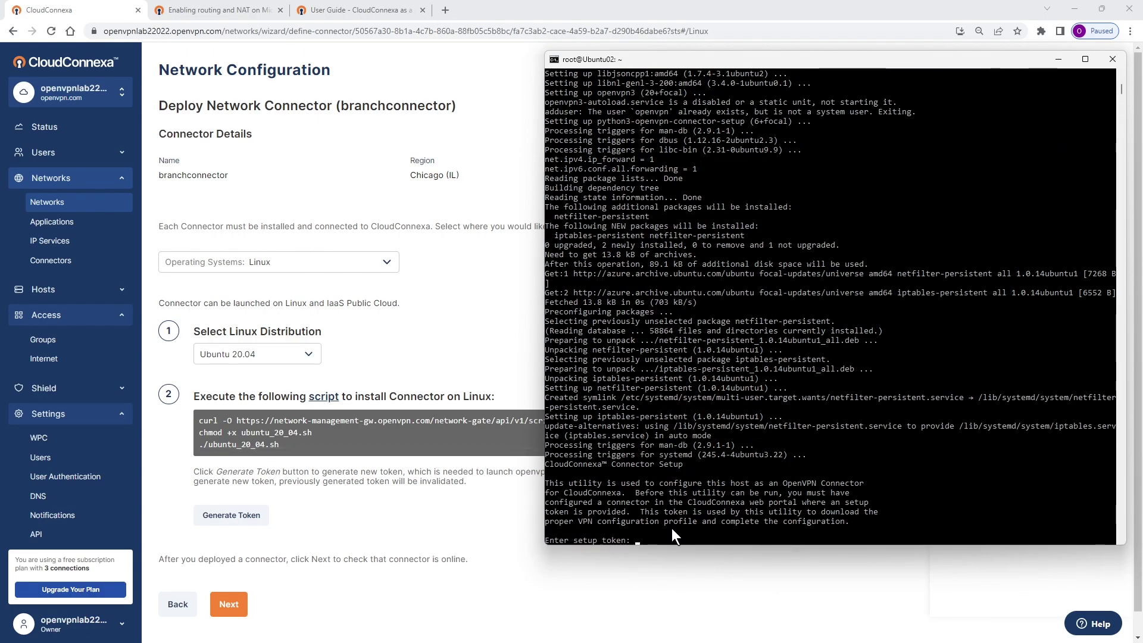
{"action": "scroll", "coordinate": [655, 477], "scroll_direction": "down", "scroll_amount": 5}
{"action": "left_click", "coordinate": [630, 397]}
{"action": "left_click_drag", "start_coordinate": [551, 395], "coordinate": [546, 398]}
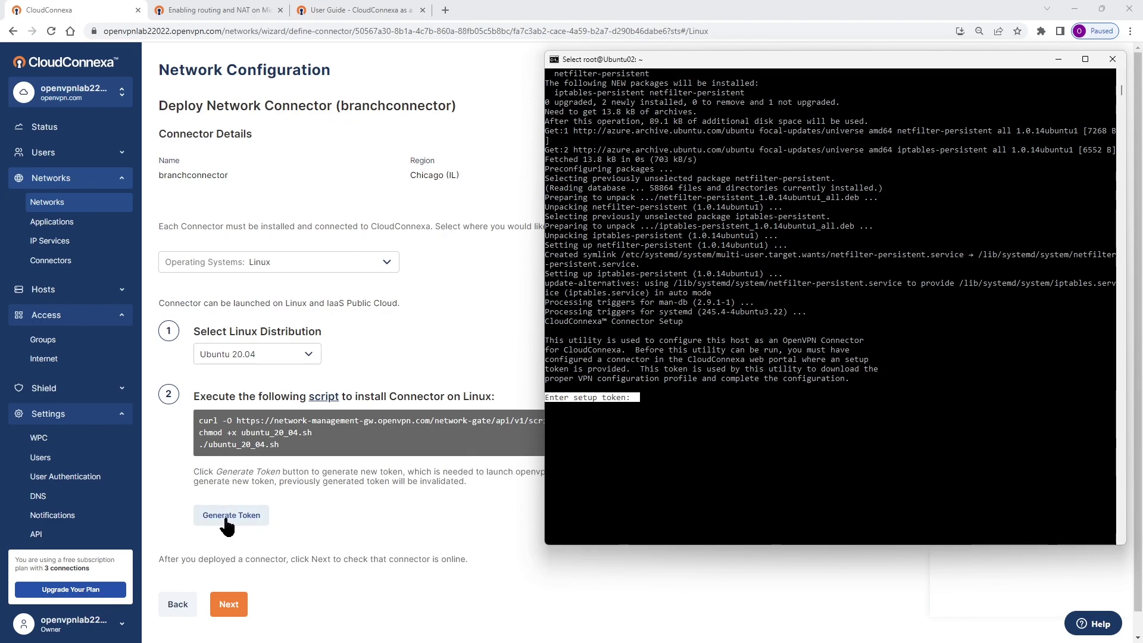
Step: Generate a new connector setup token and submit it at the terminal prompt
{"action": "left_click", "coordinate": [212, 515]}
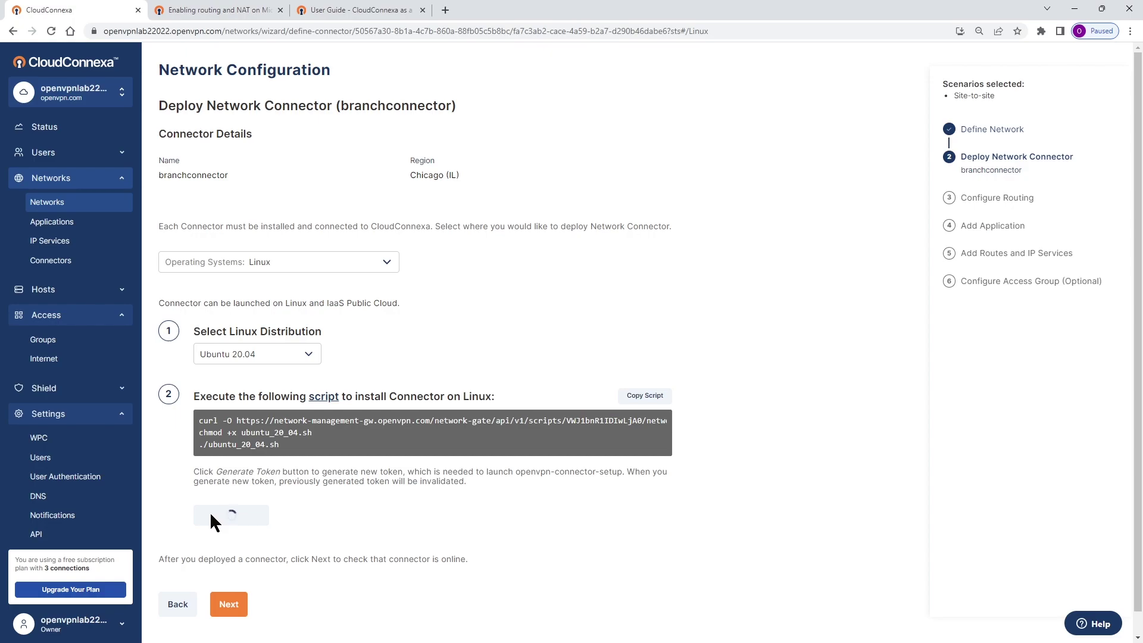
{"action": "left_click", "coordinate": [639, 478]}
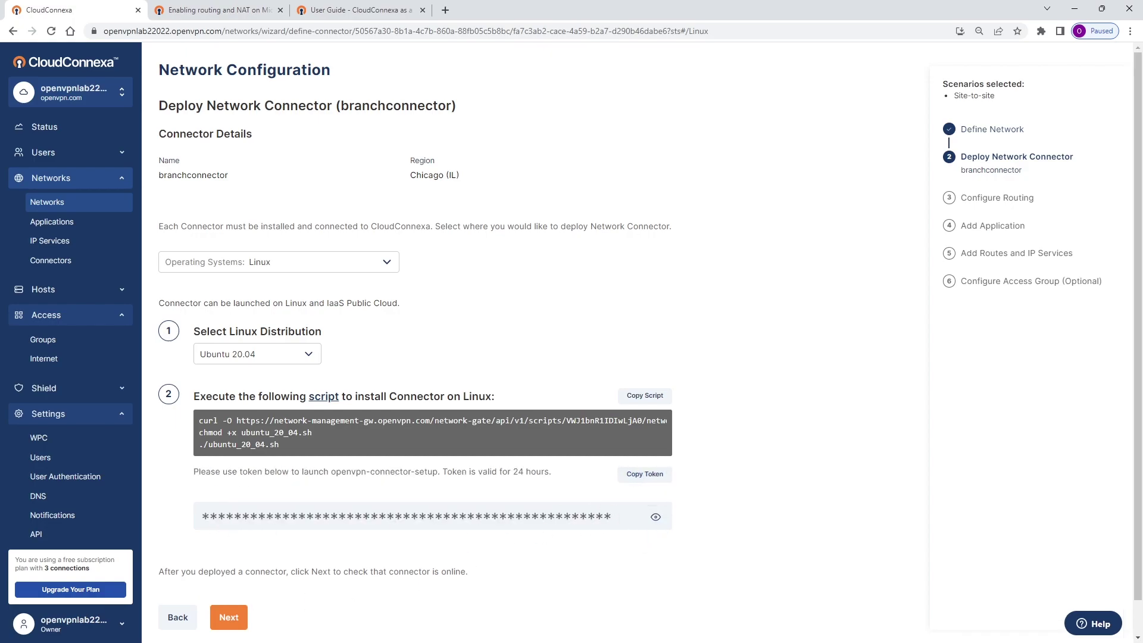
{"action": "key", "text": "alt+Tab"}
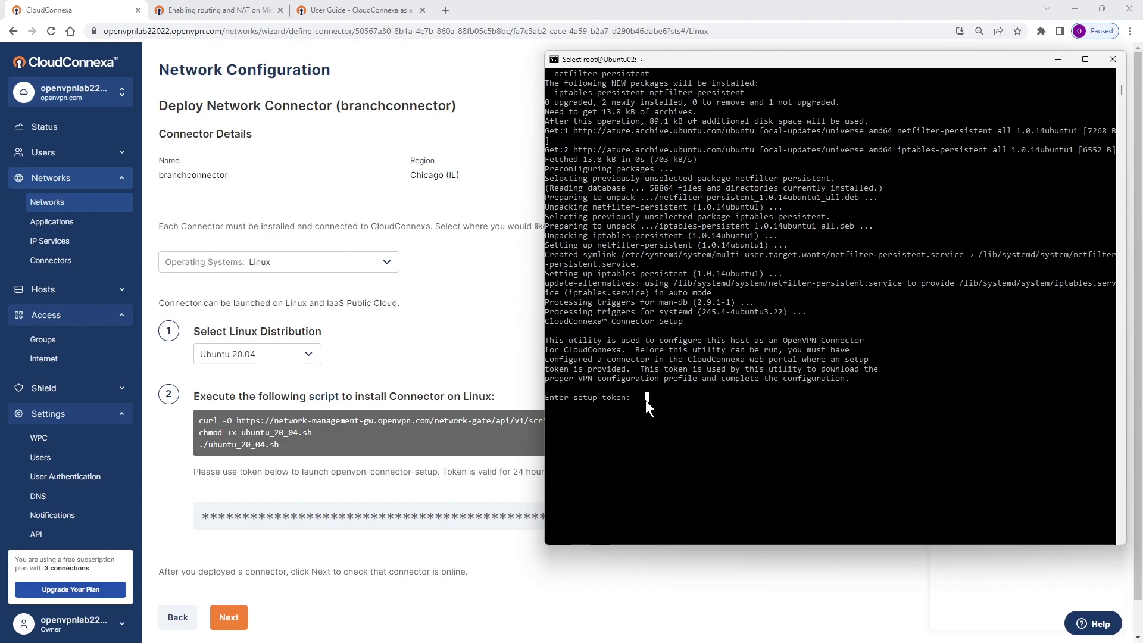
{"action": "right_click", "coordinate": [637, 402]}
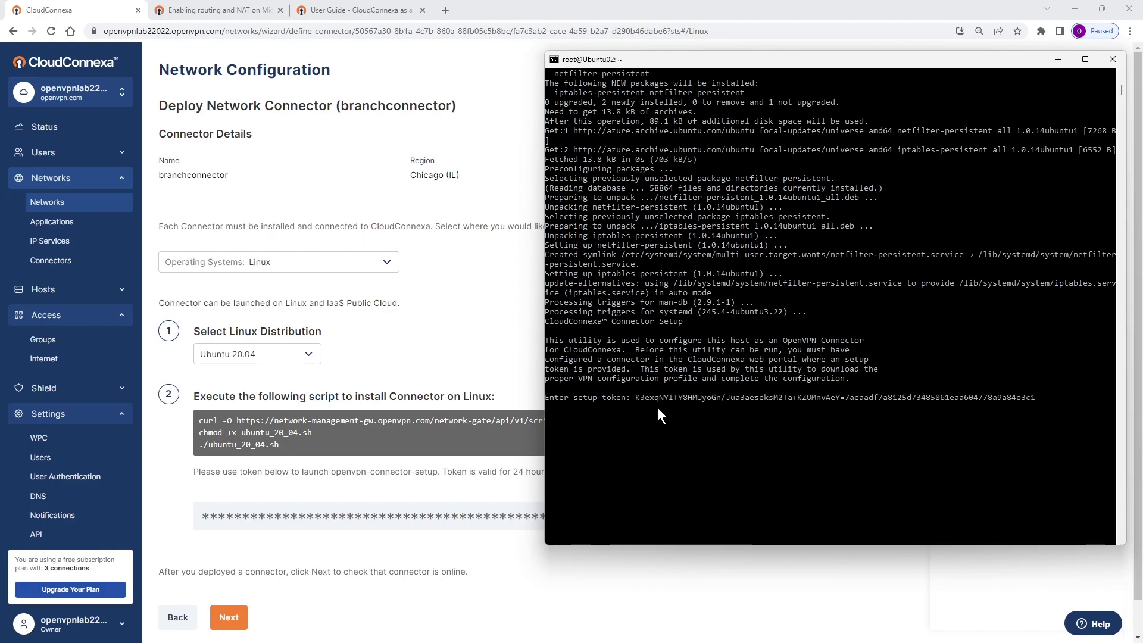
{"action": "key", "text": "Return"}
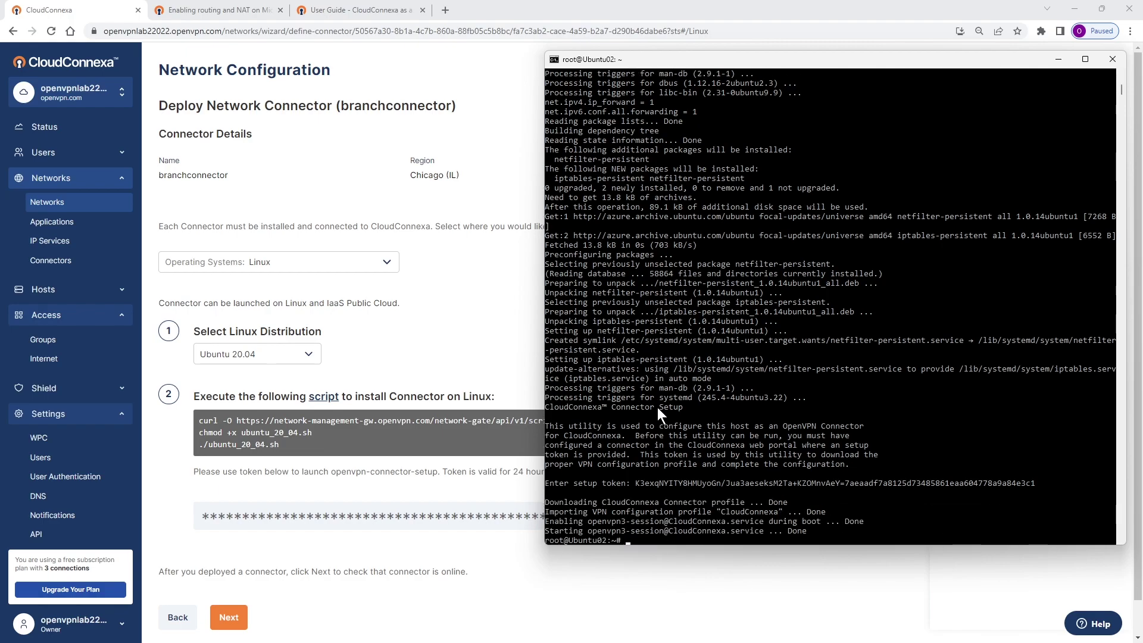
Step: Clear the terminal screen and move the terminal window slightly left
{"action": "scroll", "coordinate": [662, 357], "scroll_direction": "down", "scroll_amount": 1}
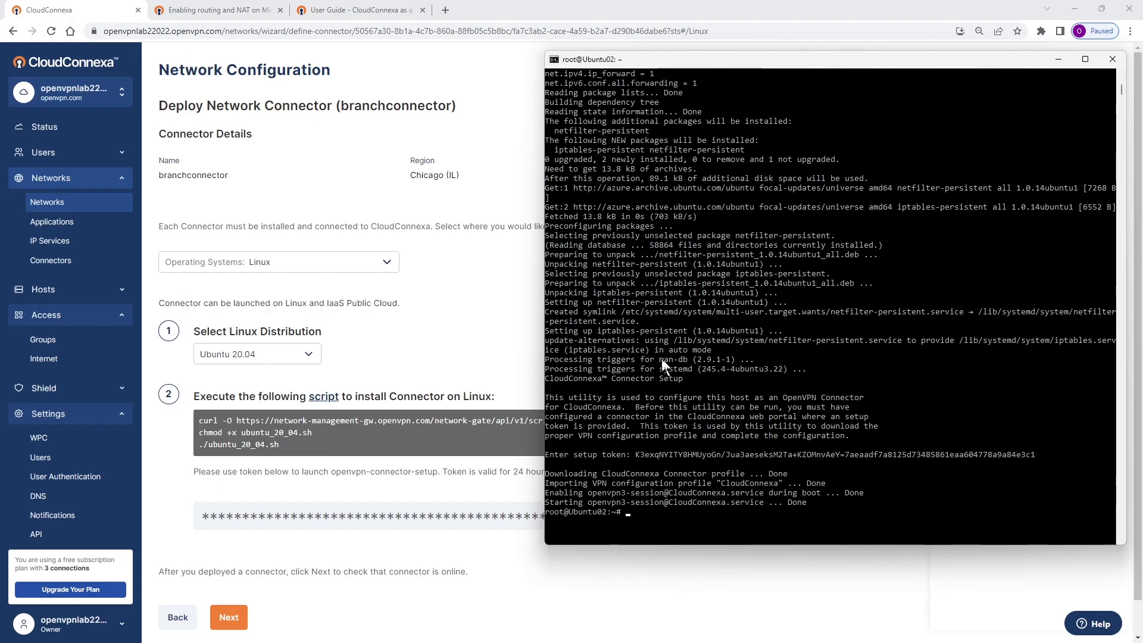
{"action": "type", "text": "clear"}
{"action": "key", "text": "Return"}
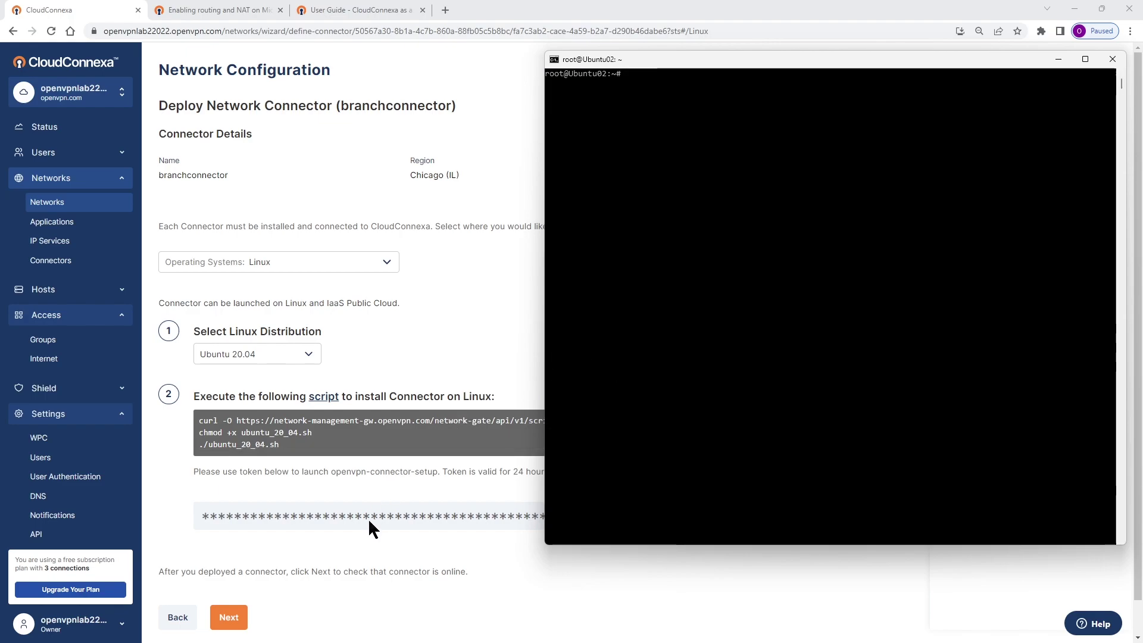
{"action": "scroll", "coordinate": [369, 521], "scroll_direction": "down", "scroll_amount": 1}
{"action": "scroll", "coordinate": [369, 524], "scroll_direction": "down", "scroll_amount": 1}
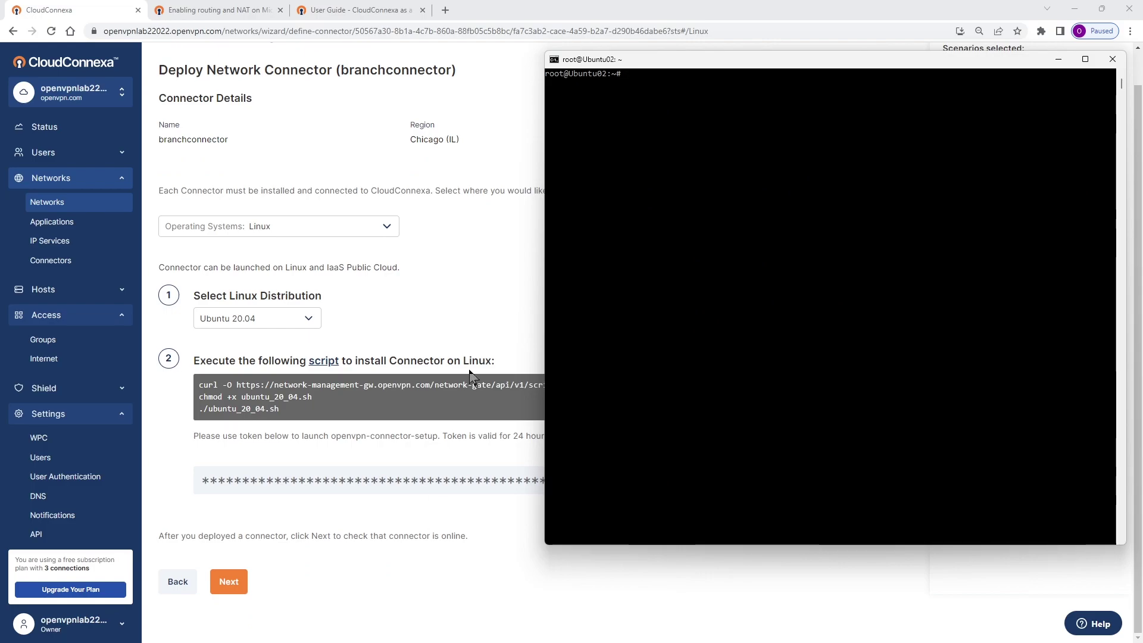
{"action": "left_click_drag", "start_coordinate": [723, 63], "coordinate": [699, 63]}
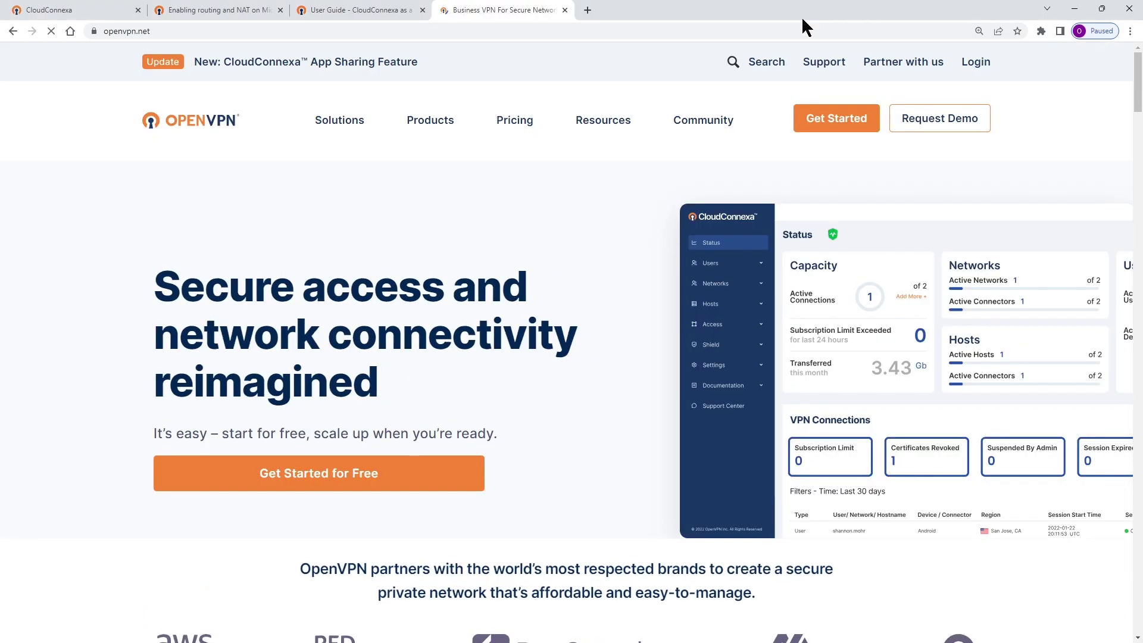
Step: Search the OpenVPN docs for 'enable routi' and open the Enable Routing result
{"action": "left_click", "coordinate": [768, 63]}
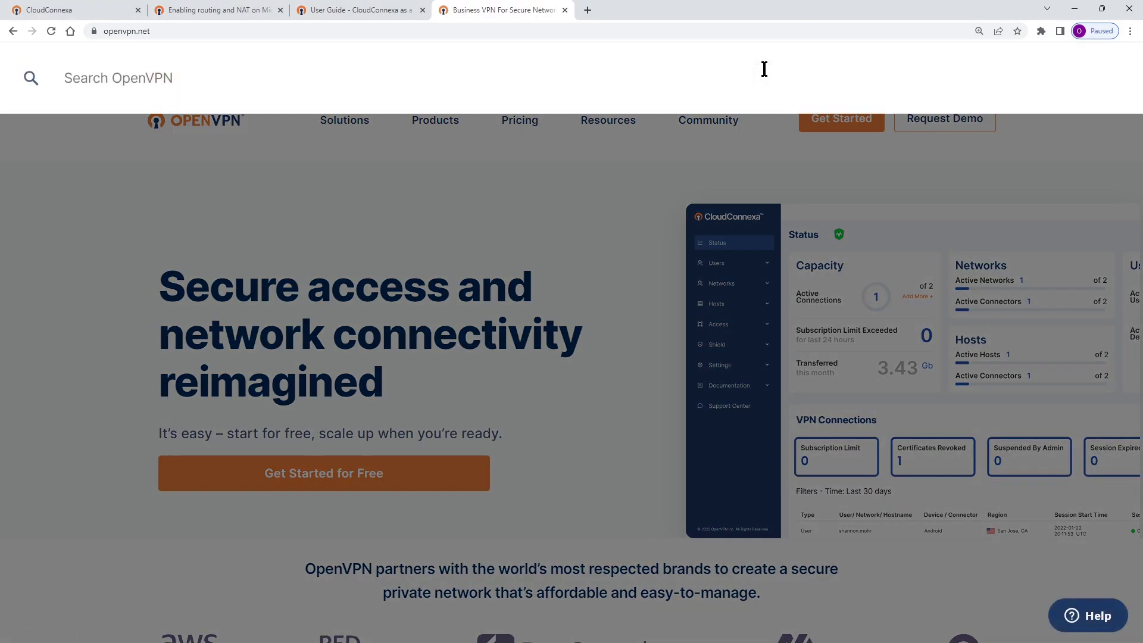
{"action": "type", "text": "ena"}
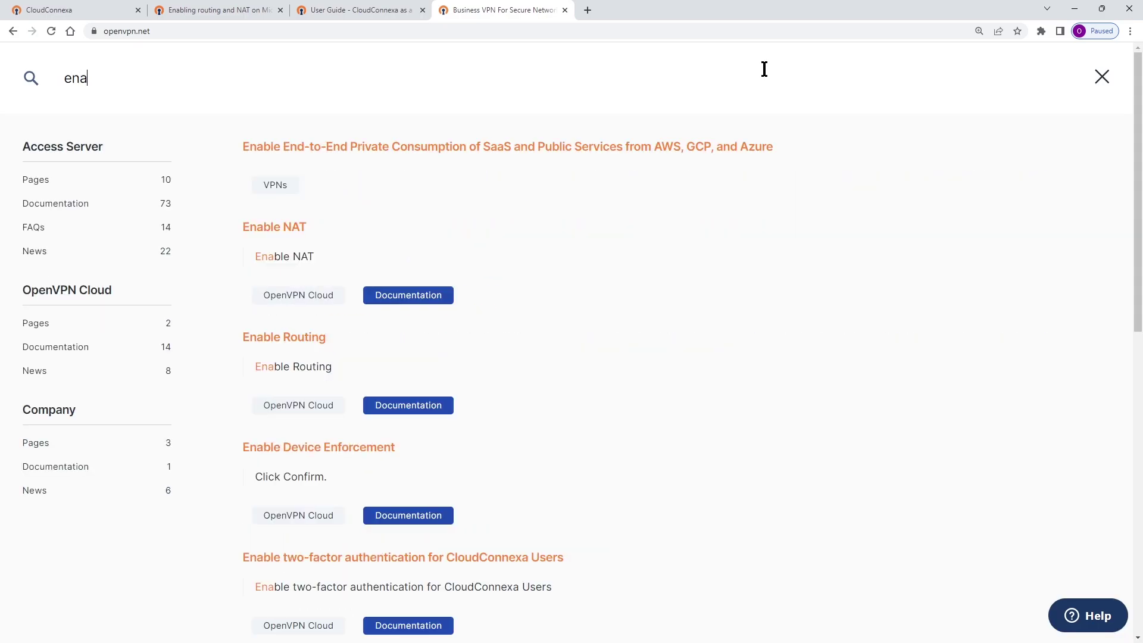
{"action": "type", "text": "bl"}
{"action": "key", "text": "BackSpace"}
{"action": "key", "text": "BackSpace"}
{"action": "type", "text": "able routi"}
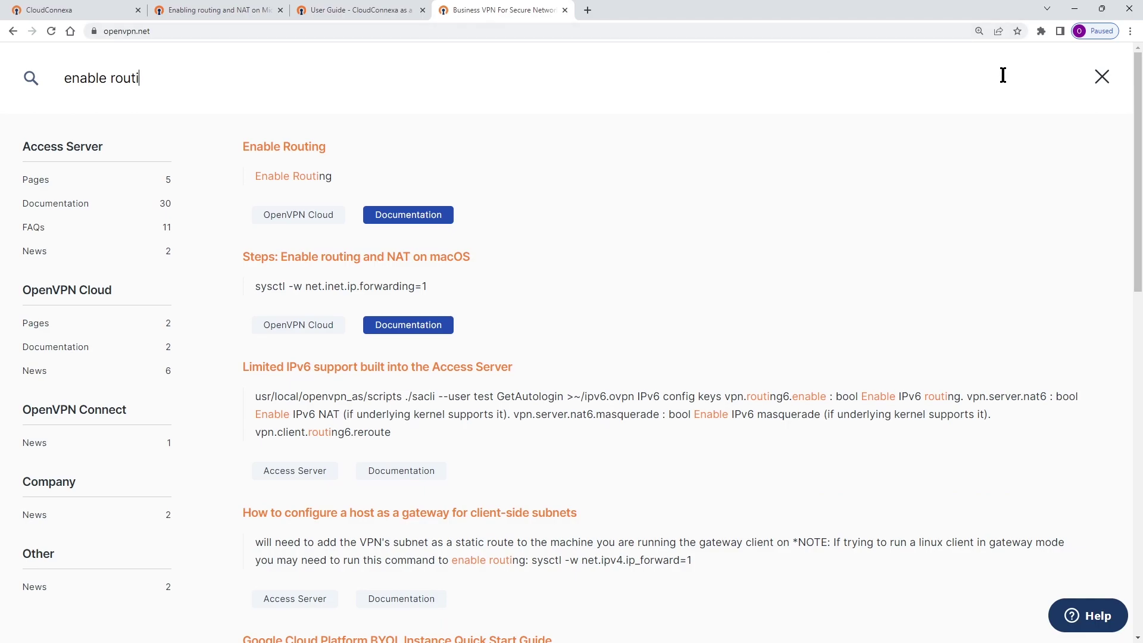
{"action": "left_click", "coordinate": [293, 222]}
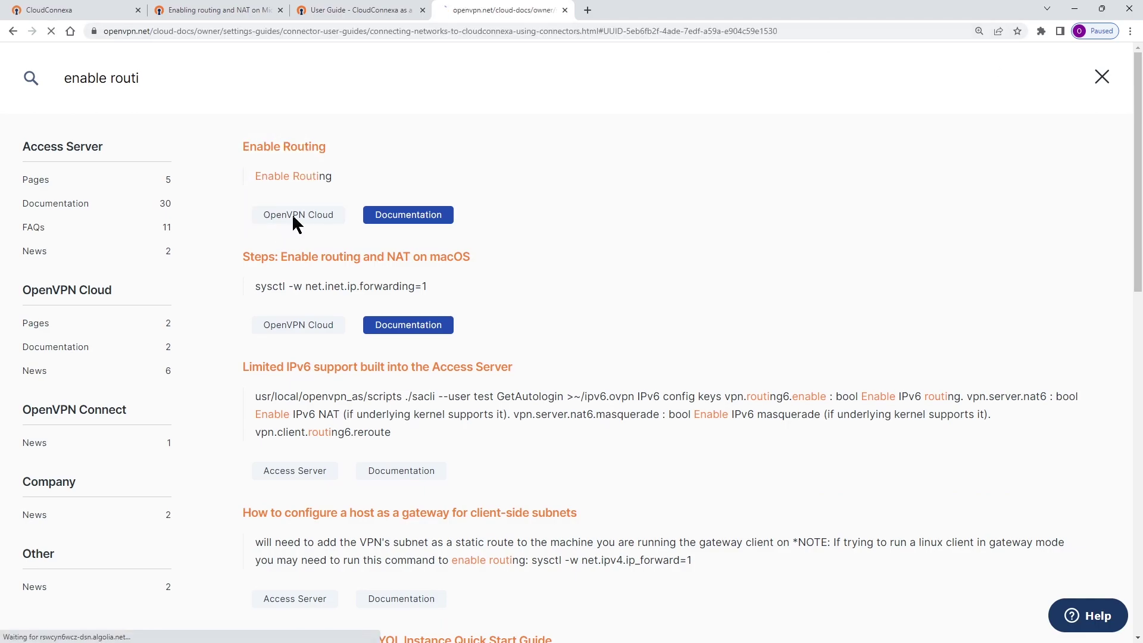
Step: Select the two IPv4 forwarding commands (sed and sysctl -p)
{"action": "left_click_drag", "start_coordinate": [320, 152], "coordinate": [491, 239]}
{"action": "left_click", "coordinate": [426, 231]}
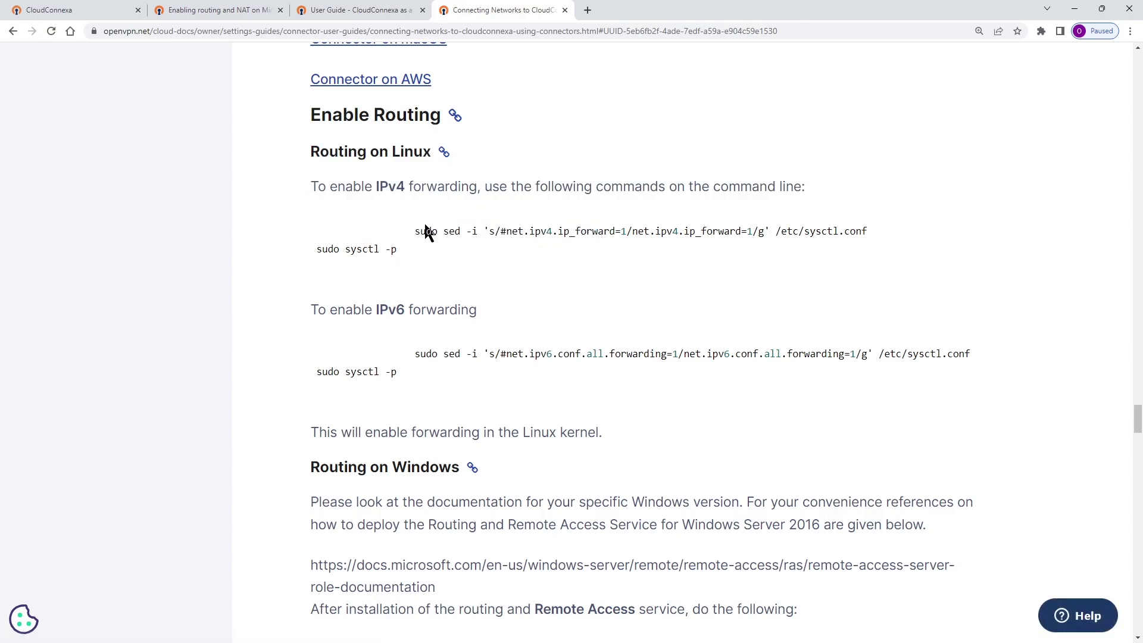
{"action": "left_click_drag", "start_coordinate": [419, 229], "coordinate": [474, 262]}
{"action": "left_click", "coordinate": [401, 225]}
{"action": "left_click_drag", "start_coordinate": [416, 230], "coordinate": [441, 254]}
{"action": "key", "text": "ctrl+c"}
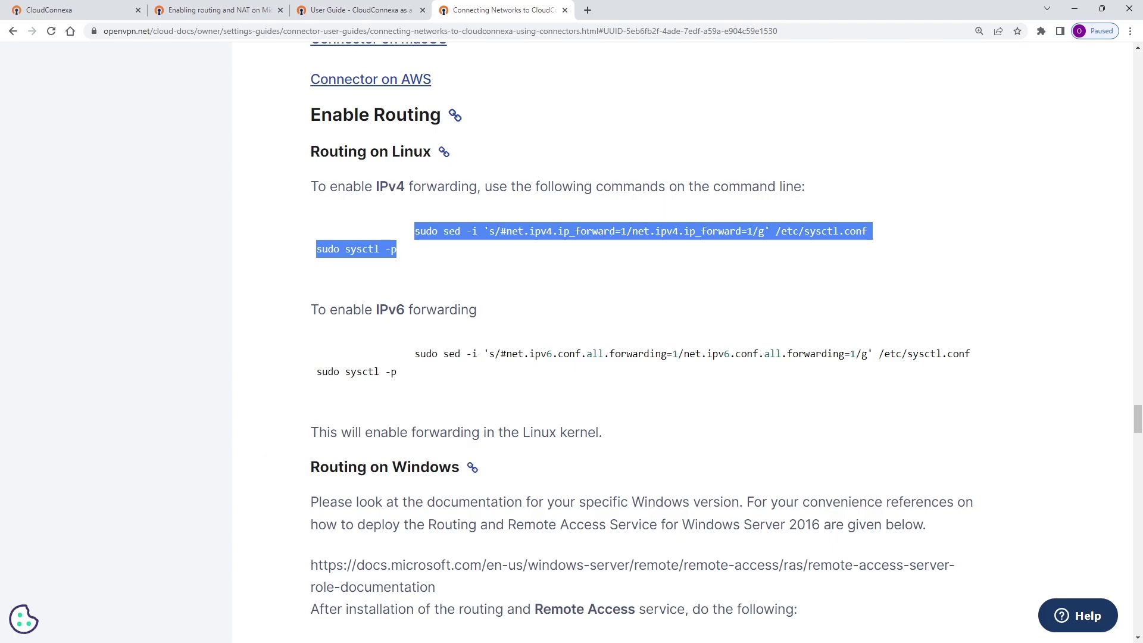
Step: Run the IPv4 forwarding commands on Ubuntu and copy the sysctl output showing forwarding = 1
{"action": "key", "text": "alt+Tab"}
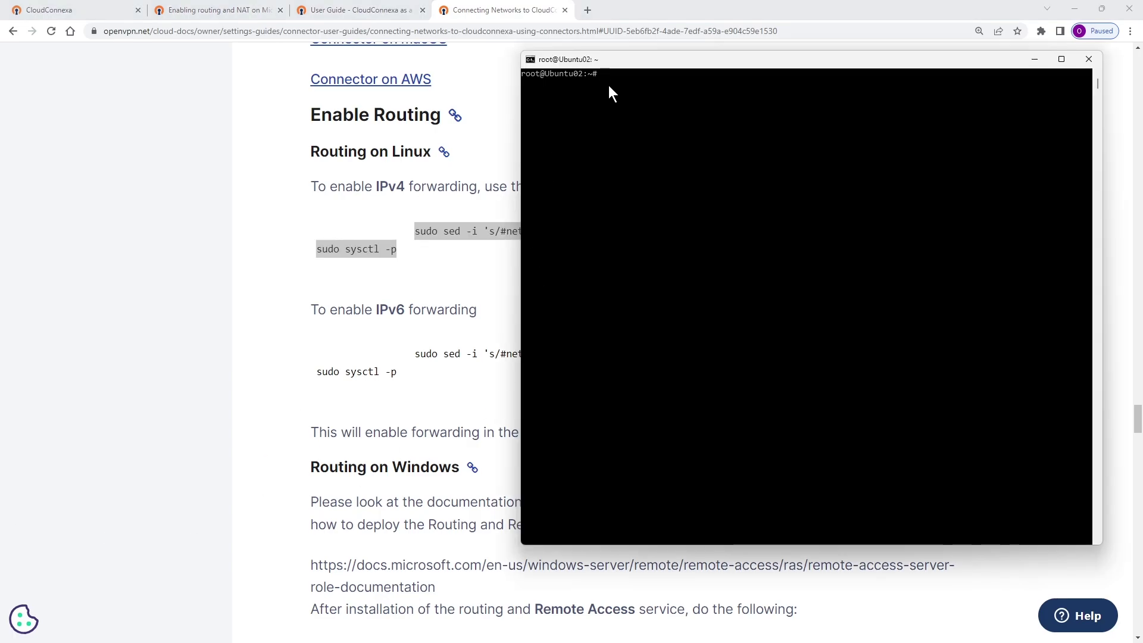
{"action": "right_click", "coordinate": [611, 84]}
{"action": "key", "text": "Return"}
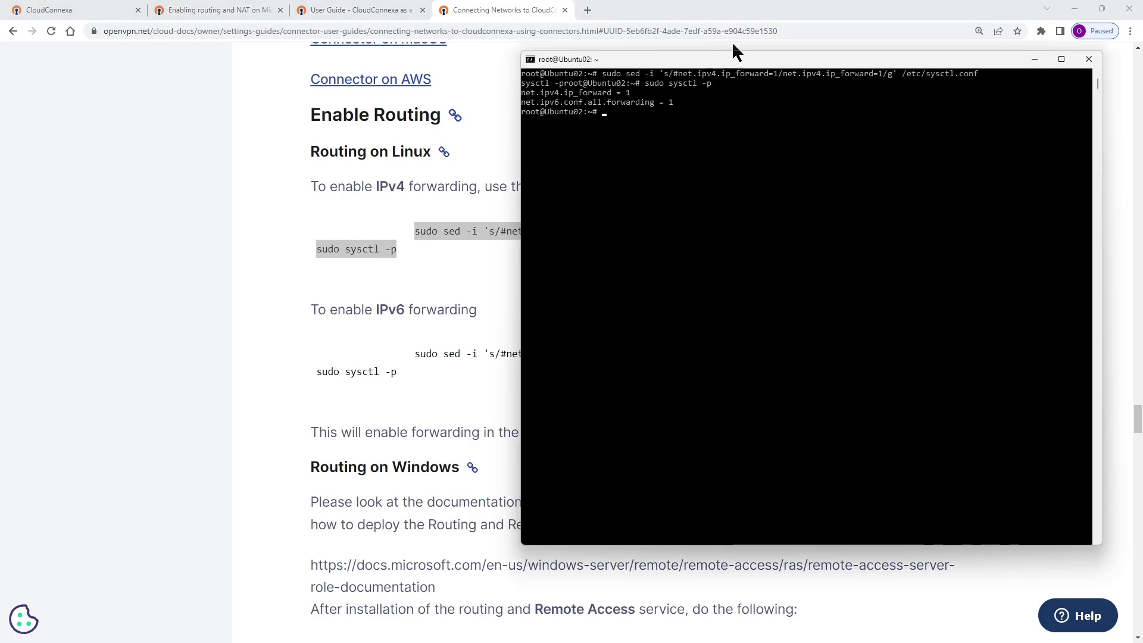
{"action": "left_click_drag", "start_coordinate": [679, 102], "coordinate": [535, 109]}
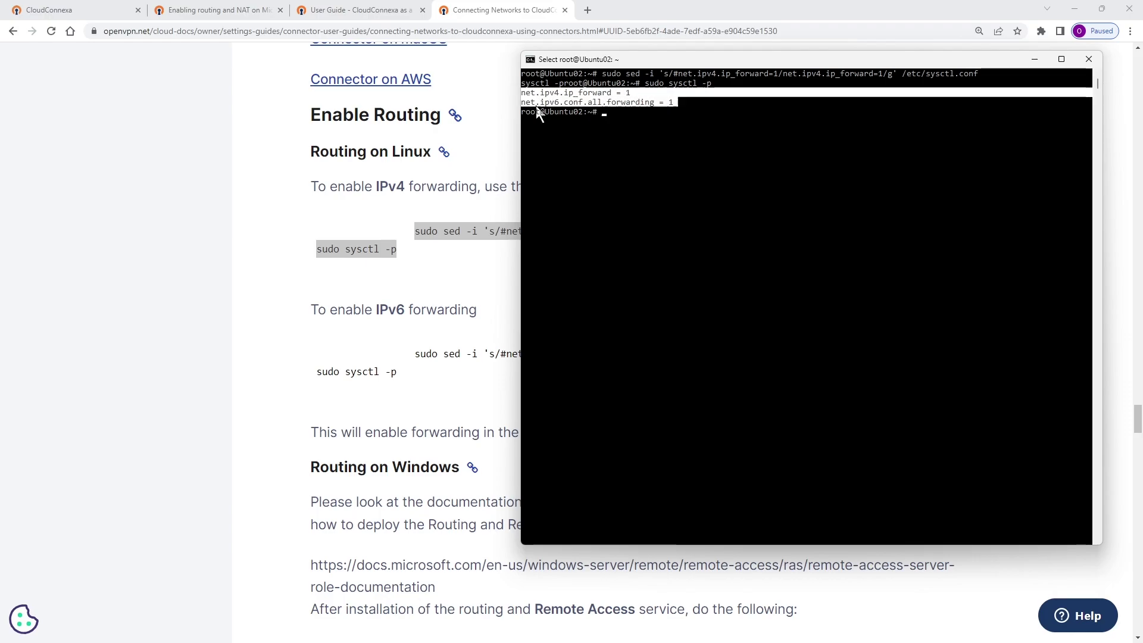
{"action": "right_click", "coordinate": [613, 137]}
{"action": "left_click", "coordinate": [296, 165]}
Step: Select and copy the NAT on Linux commands from the Enable NAT section
{"action": "scroll", "coordinate": [331, 206], "scroll_direction": "down", "scroll_amount": 15}
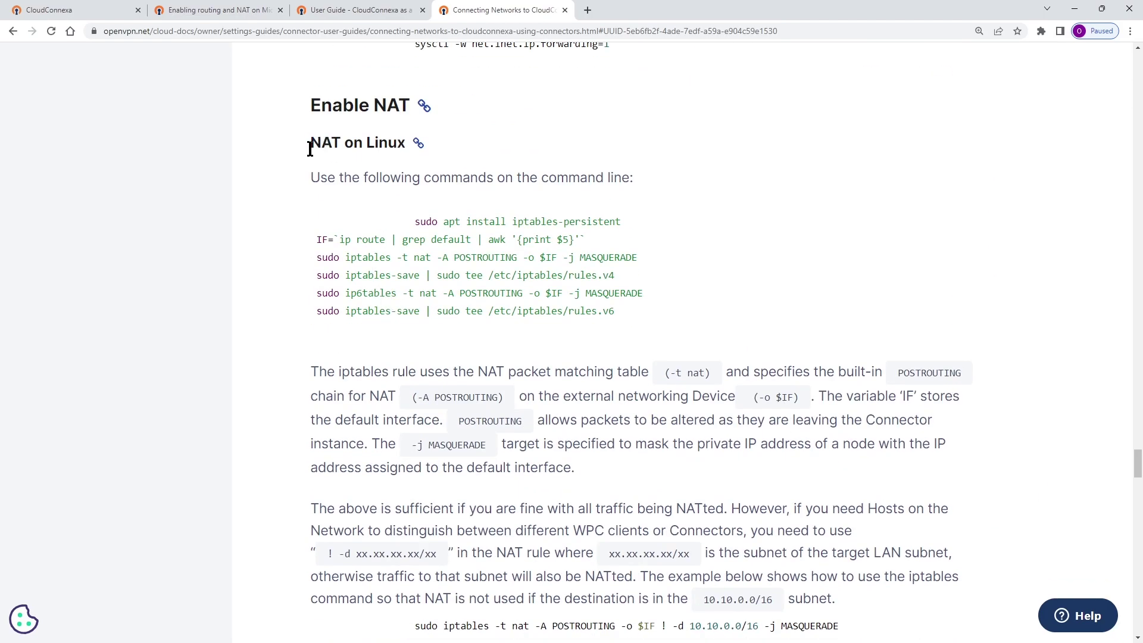
{"action": "double_click", "coordinate": [328, 177]}
{"action": "left_click_drag", "start_coordinate": [365, 177], "coordinate": [641, 186]}
{"action": "left_click", "coordinate": [467, 238]}
{"action": "left_click_drag", "start_coordinate": [416, 221], "coordinate": [629, 313]}
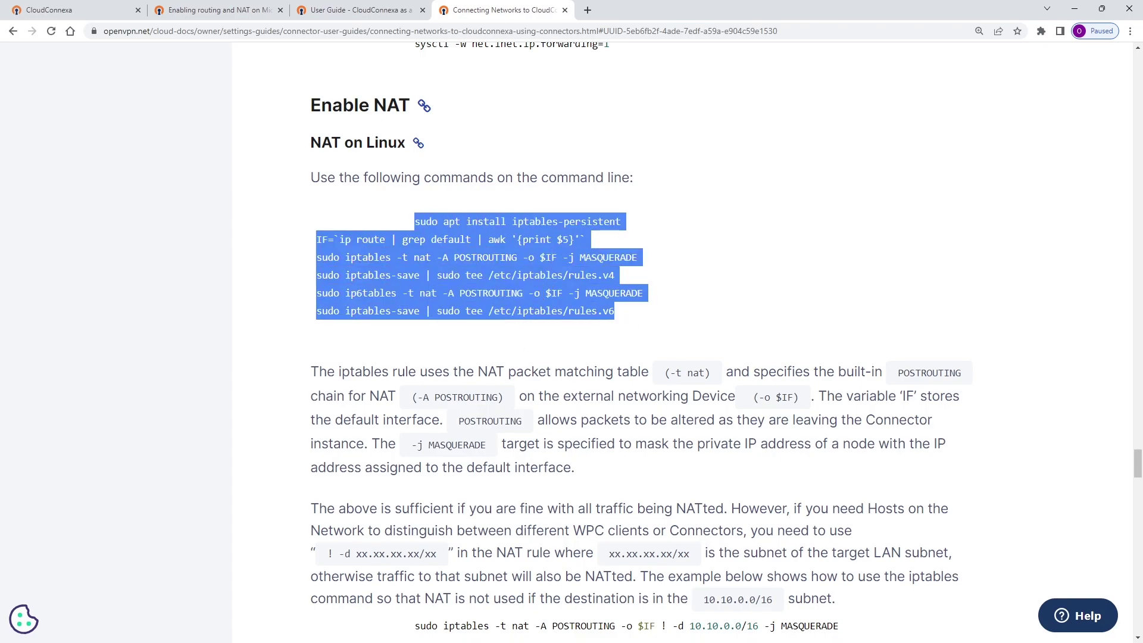
{"action": "key", "text": "alt+Tab"}
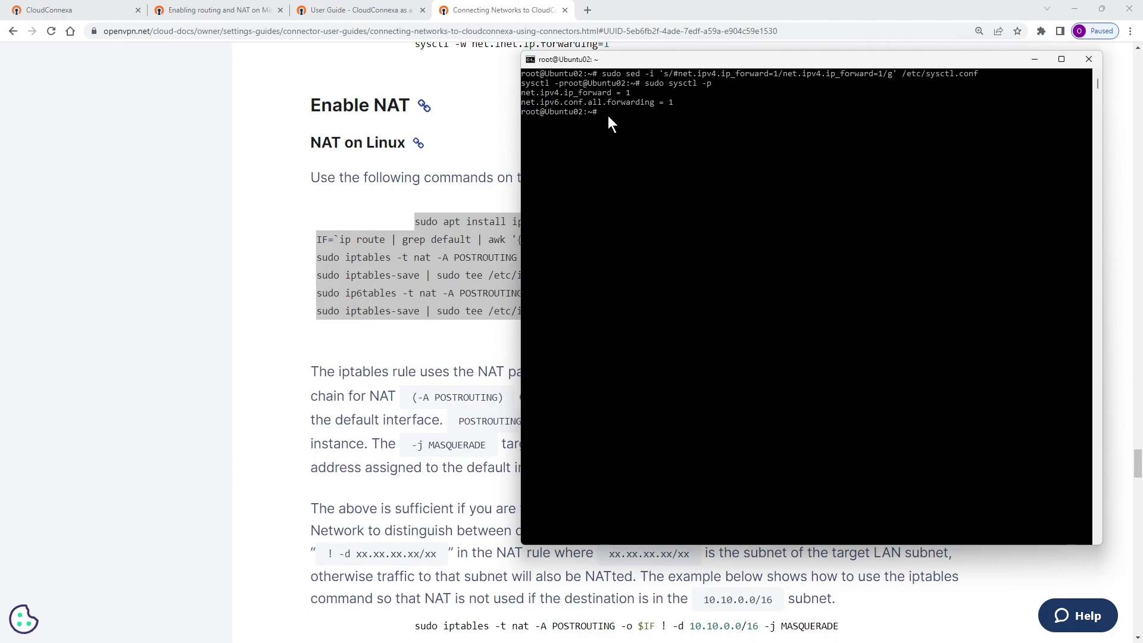
{"action": "right_click", "coordinate": [453, 213]}
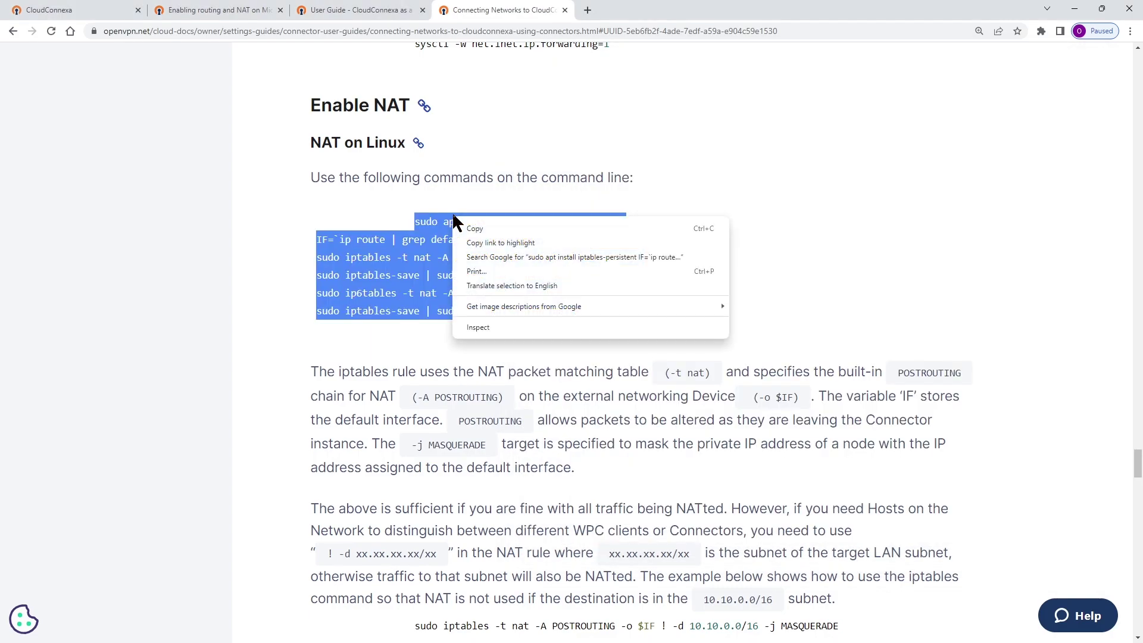
{"action": "left_click", "coordinate": [487, 224]}
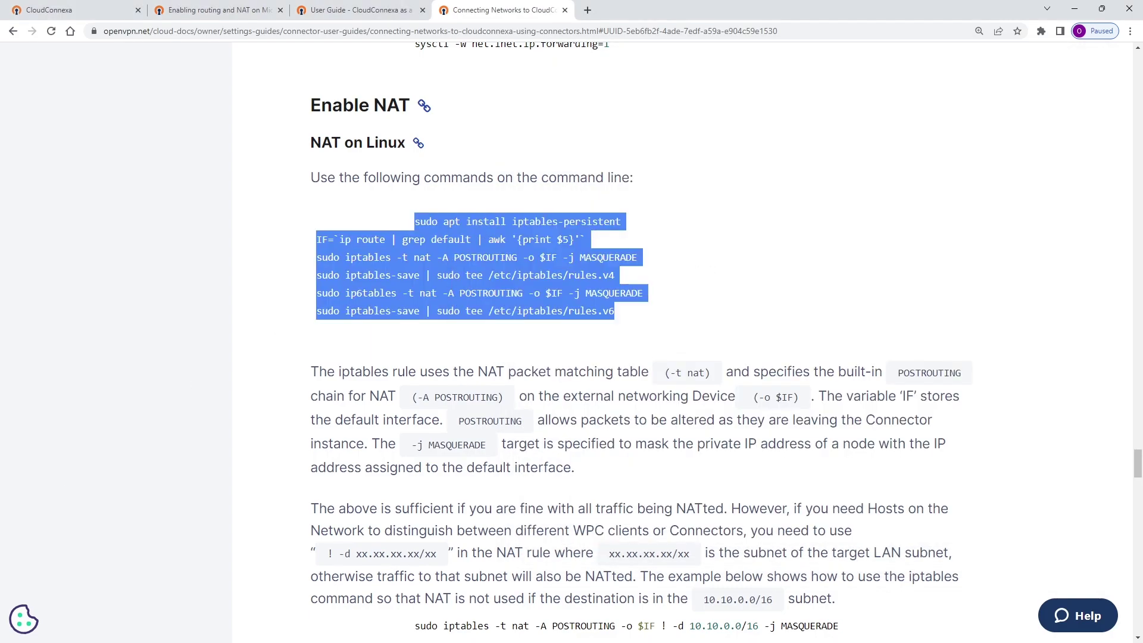
Step: Run the NAT commands on Ubuntu, saving eth0 MASQUERADE rules to rules.v4 and rules.v6
{"action": "key", "text": "alt+Tab"}
{"action": "right_click", "coordinate": [602, 112]}
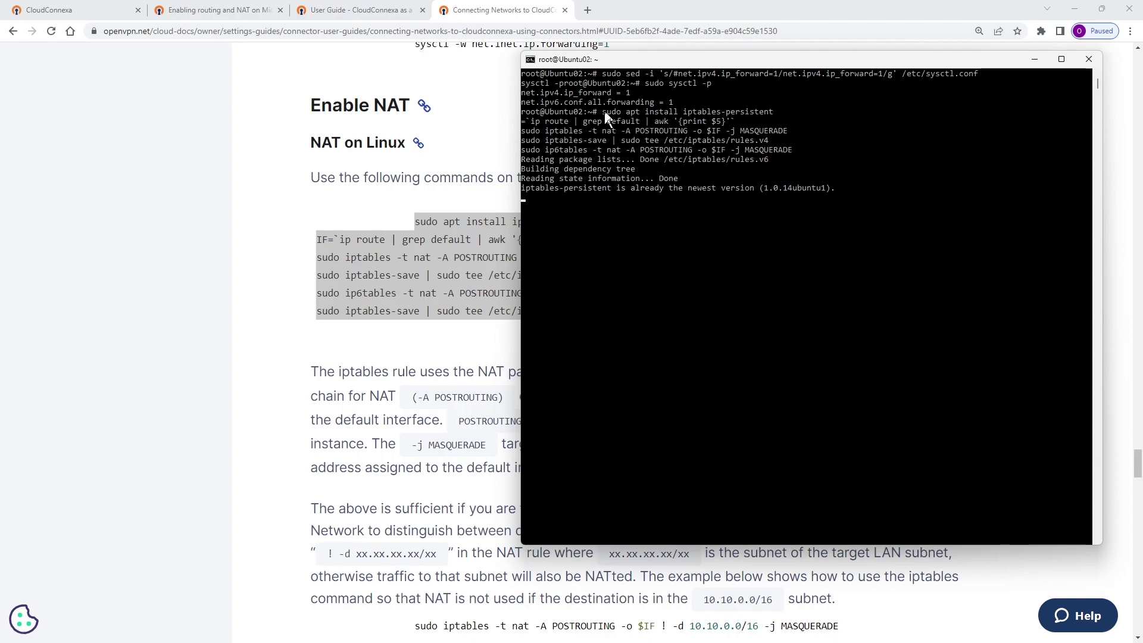
{"action": "key", "text": "Return"}
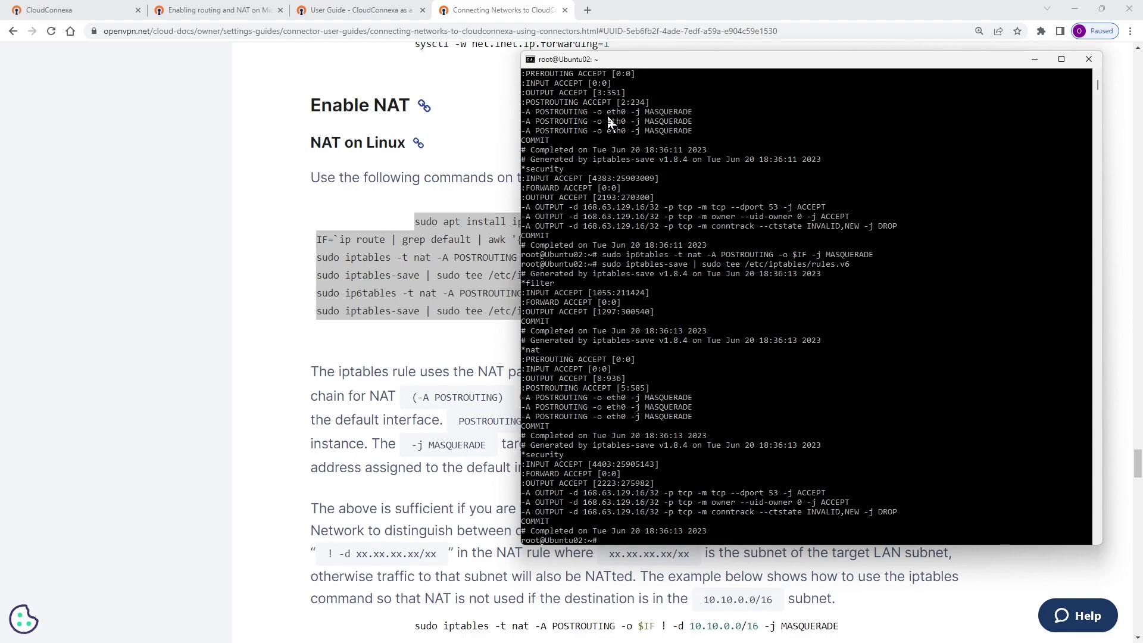
{"action": "scroll", "coordinate": [652, 275], "scroll_direction": "down", "scroll_amount": 3}
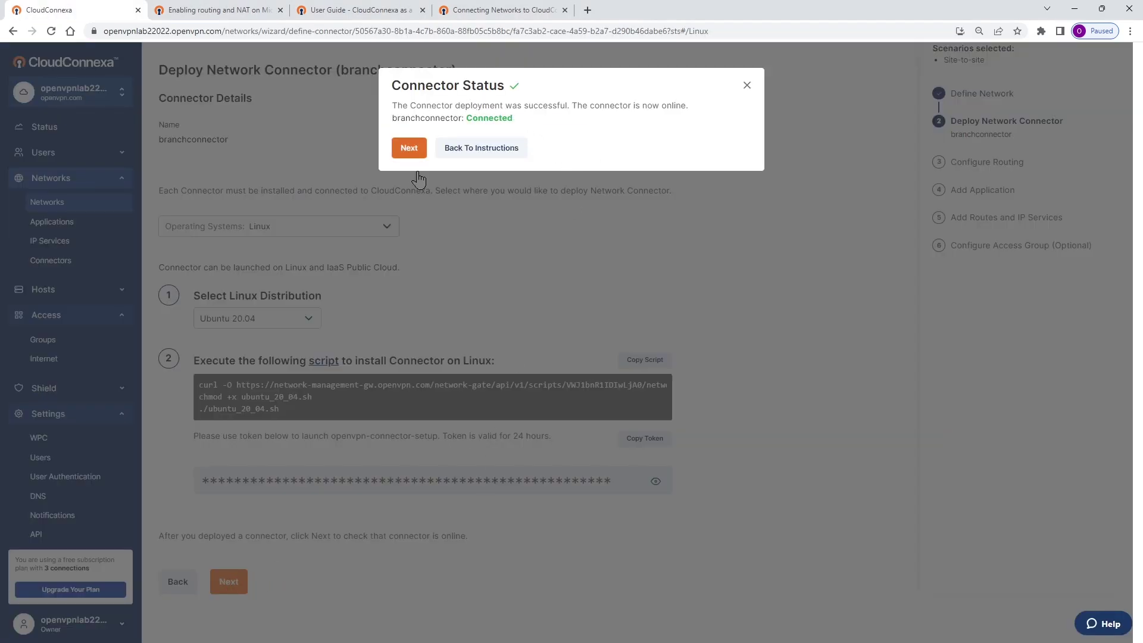
Step: Confirm branchconnector is Connected and continue past Configure Routing to Add Application
{"action": "left_click_drag", "start_coordinate": [505, 116], "coordinate": [411, 114]}
{"action": "left_click", "coordinate": [410, 119]}
{"action": "left_click", "coordinate": [405, 150]}
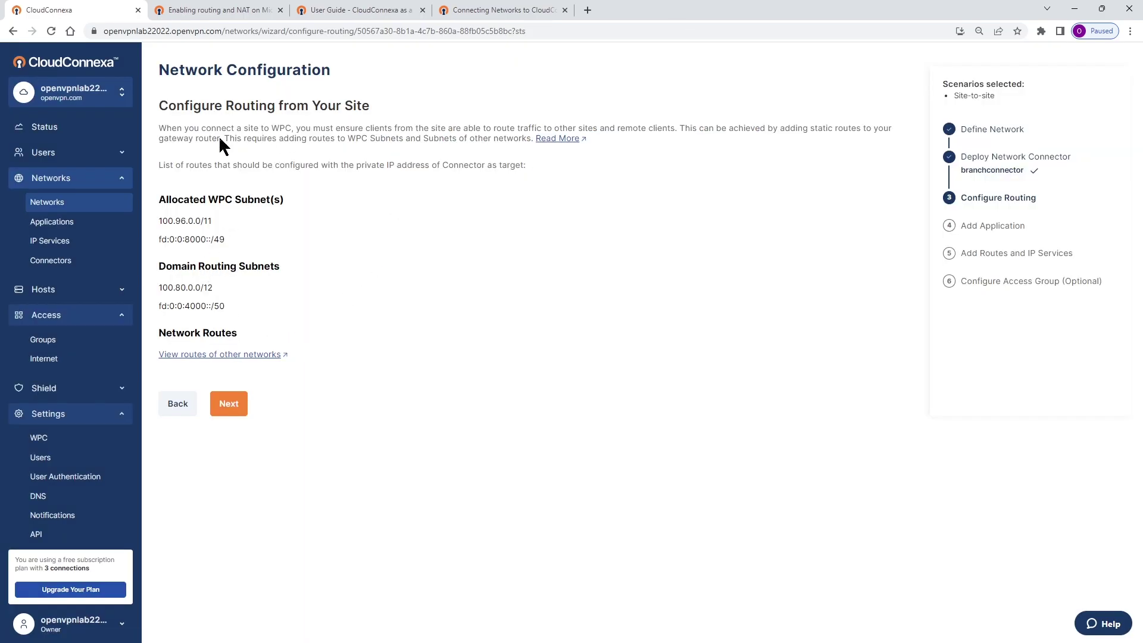
{"action": "left_click", "coordinate": [228, 405]}
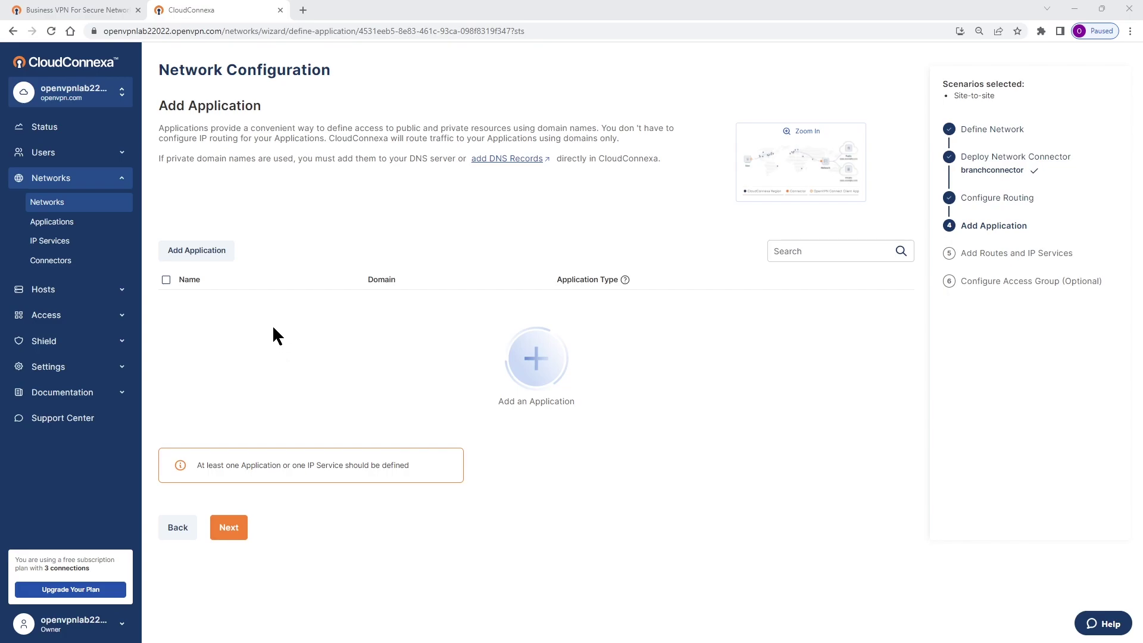
Step: Create a new application named Shared with domain Shared.ovnlab.local
{"action": "left_click", "coordinate": [197, 250]}
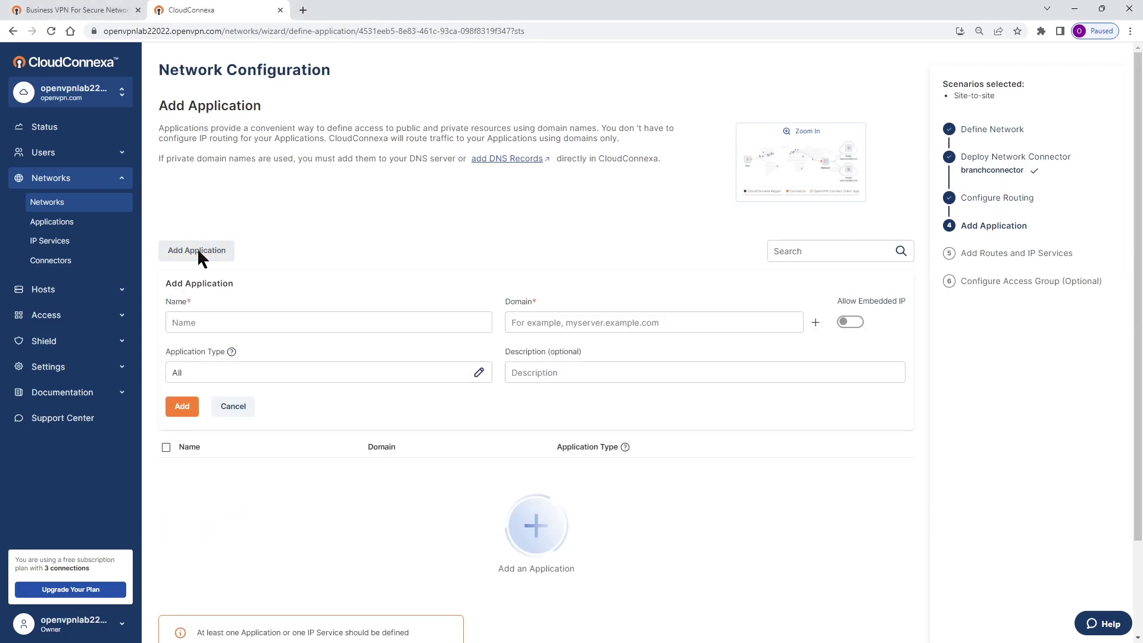
{"action": "left_click", "coordinate": [204, 322]}
{"action": "type", "text": "S"}
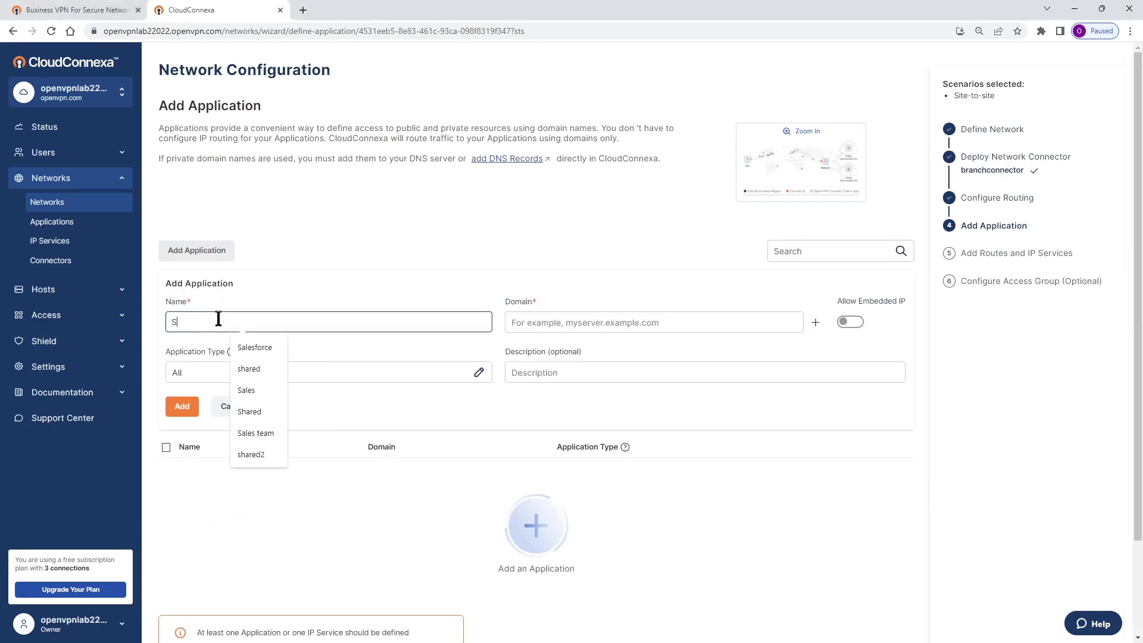
{"action": "type", "text": "hared"}
{"action": "key", "text": "Tab"}
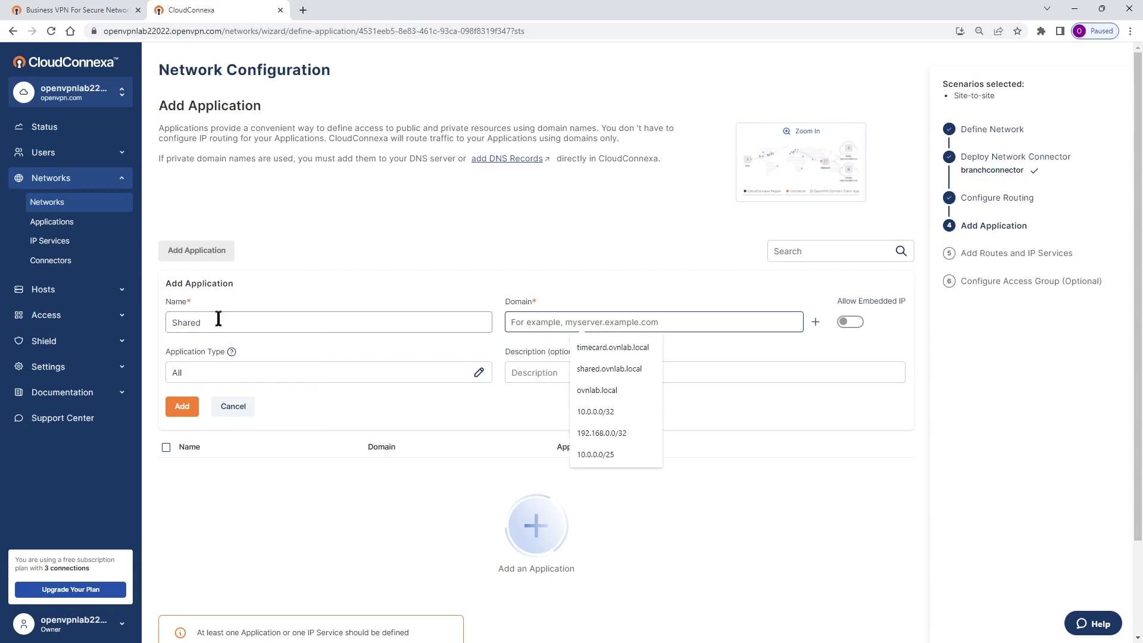
{"action": "type", "text": "S"}
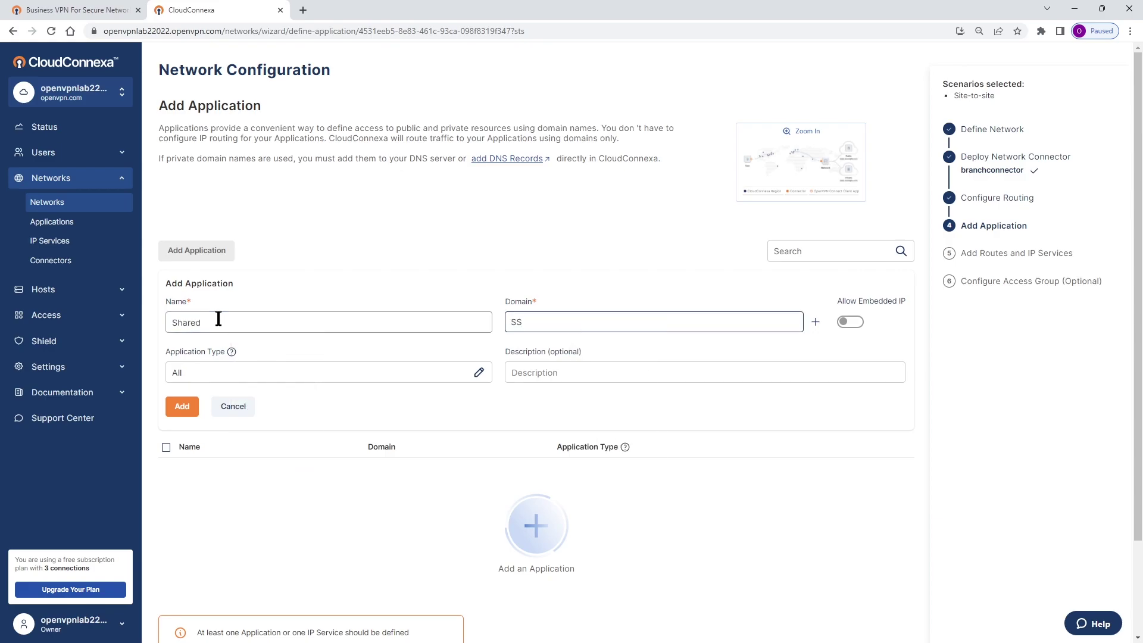
{"action": "type", "text": "hared."}
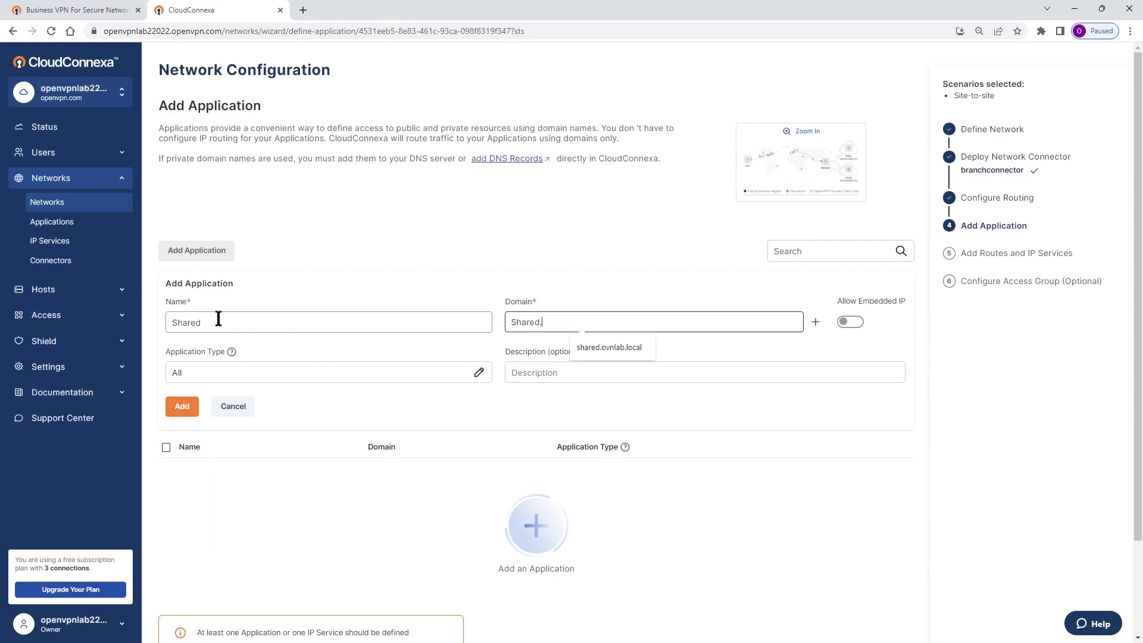
{"action": "type", "text": "ovnlab.local"}
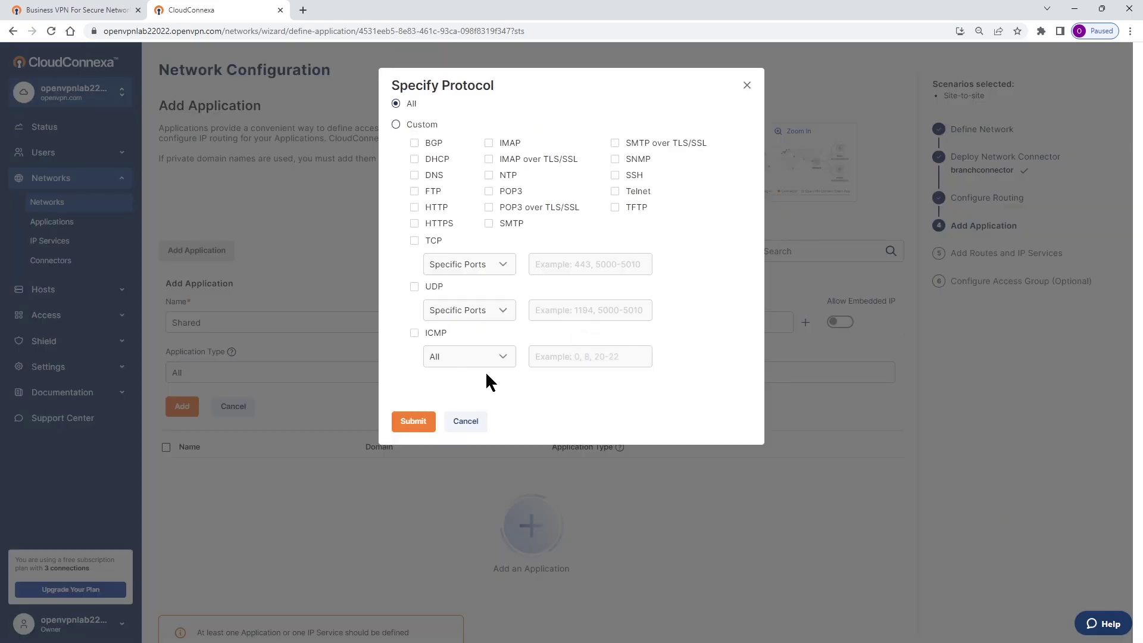
Step: Give Shared custom TCP ports 139,445 and UDP ports 137,138, add it, and continue
{"action": "left_click", "coordinate": [396, 125]}
{"action": "left_click", "coordinate": [415, 240]}
{"action": "left_click", "coordinate": [548, 263]}
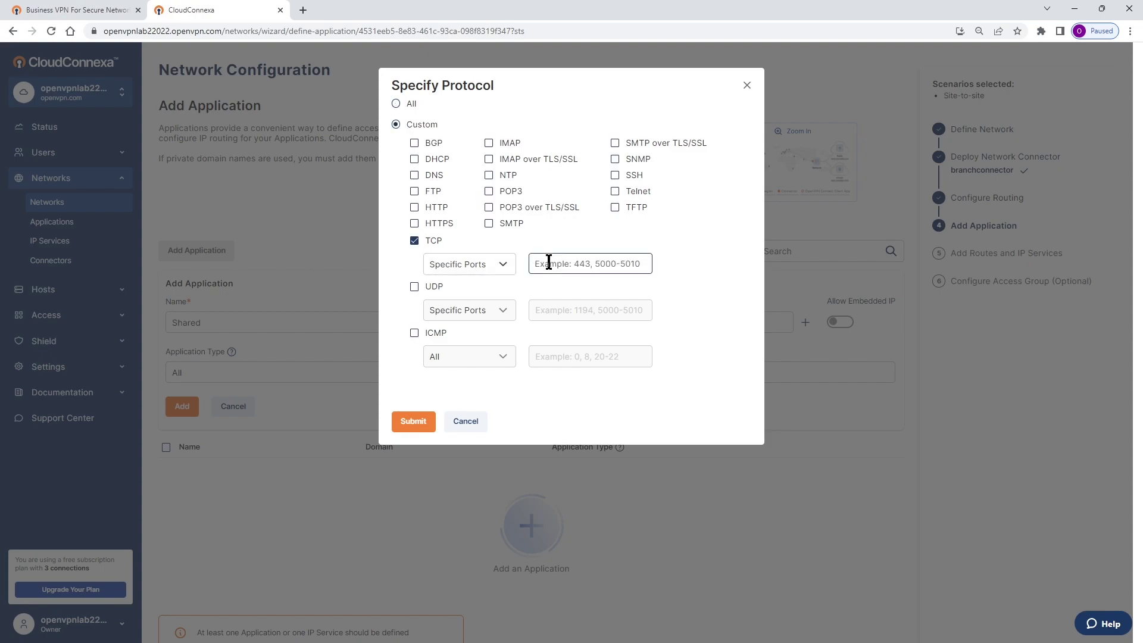
{"action": "type", "text": "139,"}
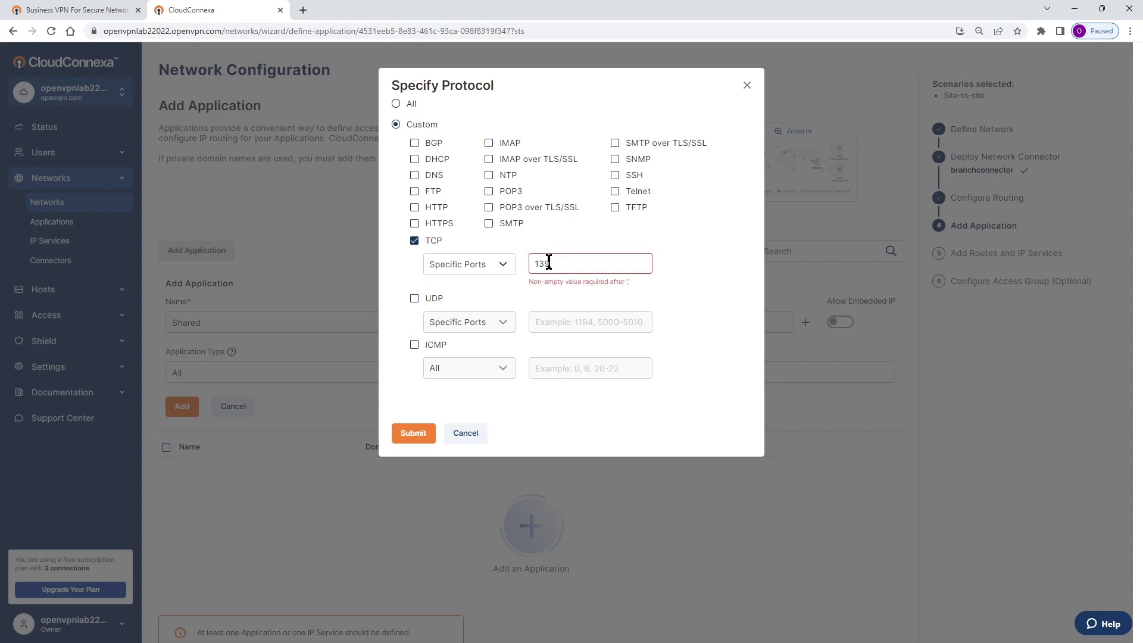
{"action": "type", "text": "445"}
{"action": "left_click", "coordinate": [415, 286]}
{"action": "left_click", "coordinate": [540, 307]}
{"action": "type", "text": "137,138"}
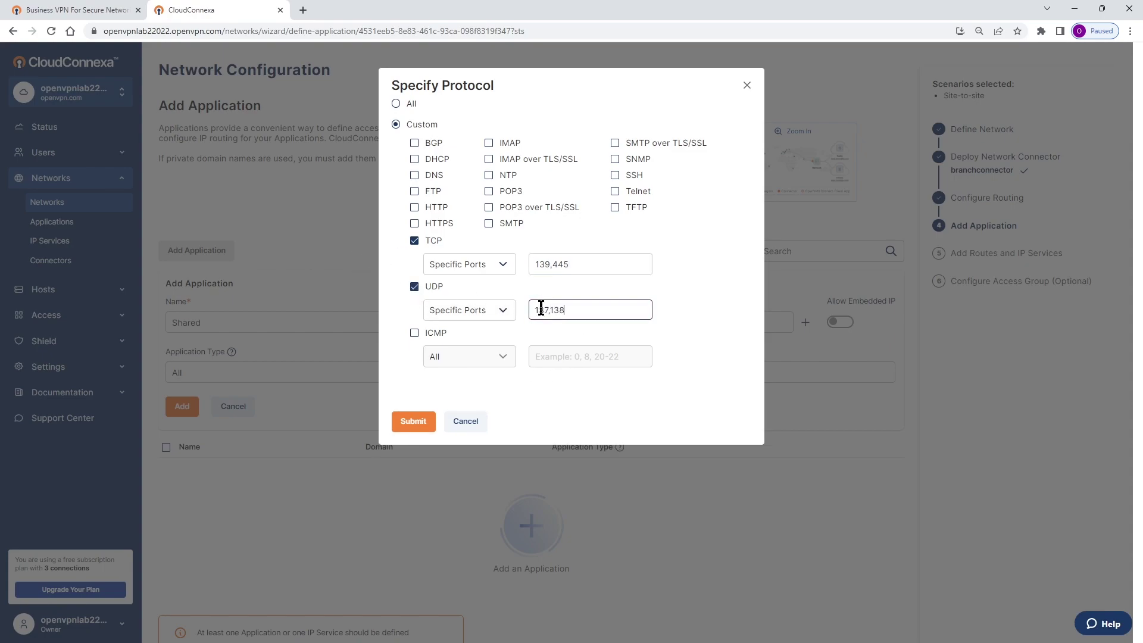
{"action": "left_click", "coordinate": [408, 424]}
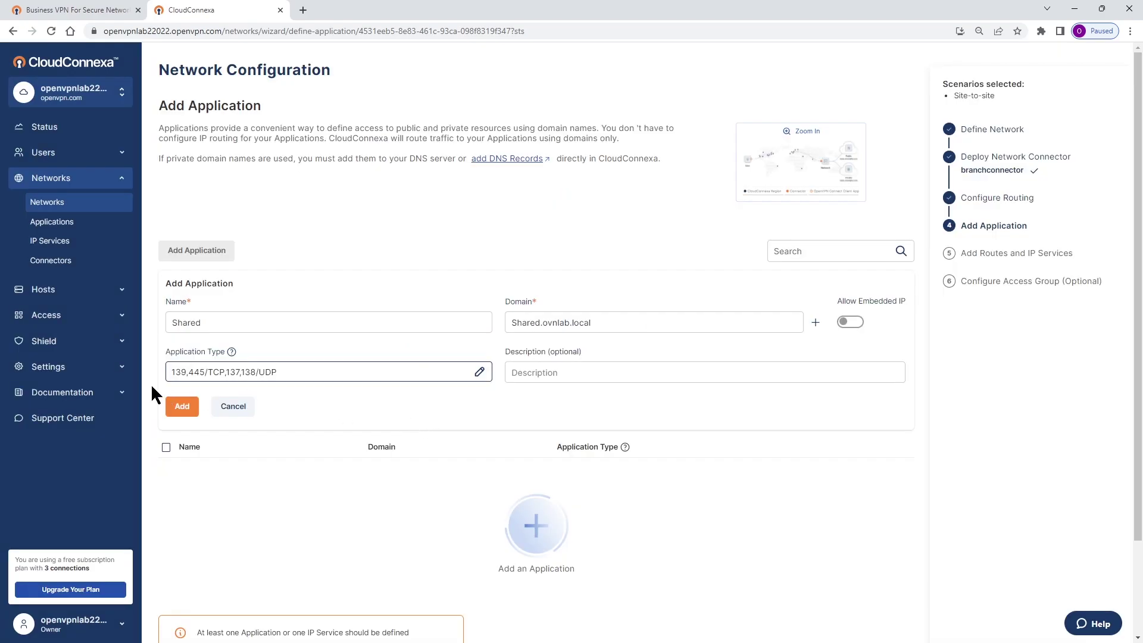
{"action": "left_click", "coordinate": [184, 408]}
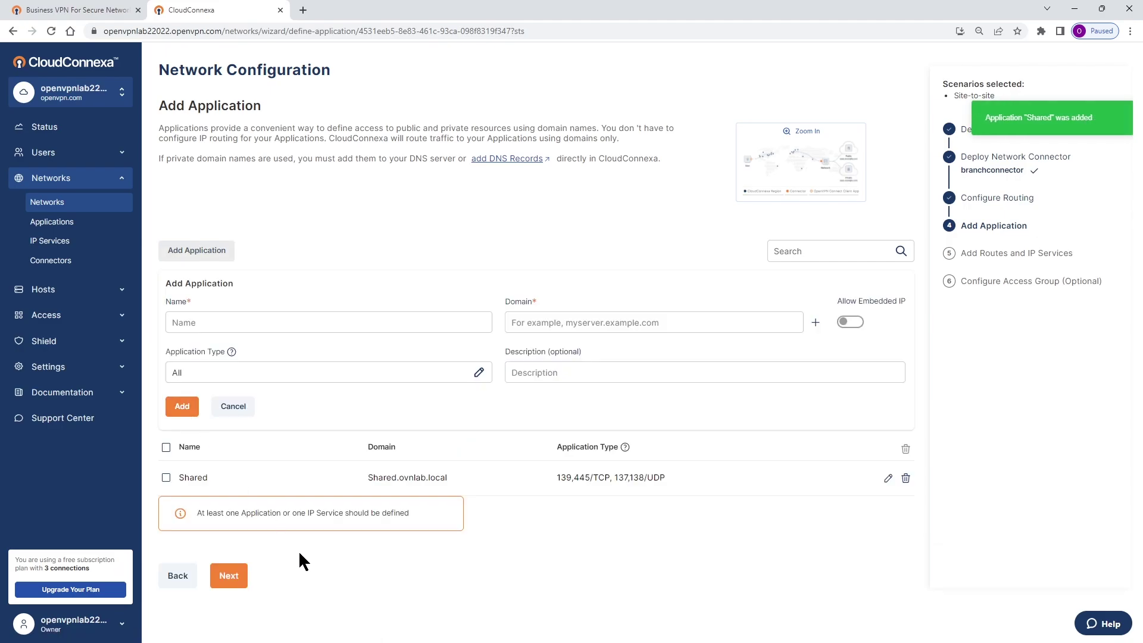
{"action": "left_click", "coordinate": [230, 576]}
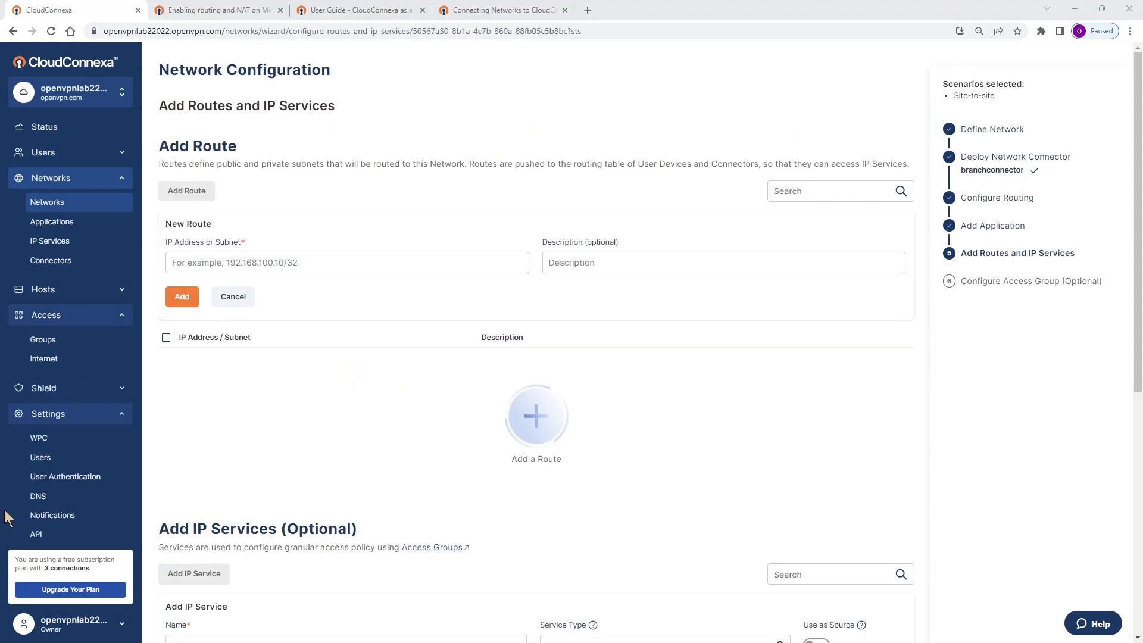
Step: Leave routes and IP services empty and advance to the Configure Access Group step
{"action": "scroll", "coordinate": [379, 348], "scroll_direction": "down", "scroll_amount": 5}
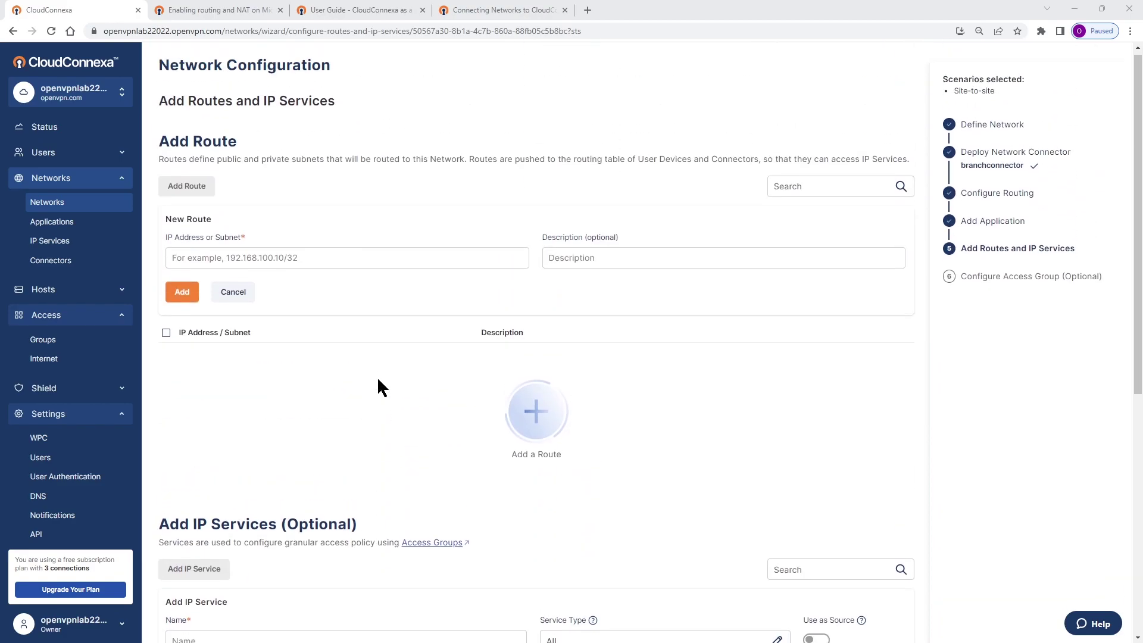
{"action": "scroll", "coordinate": [378, 387], "scroll_direction": "down", "scroll_amount": 3}
{"action": "scroll", "coordinate": [377, 386], "scroll_direction": "down", "scroll_amount": 3}
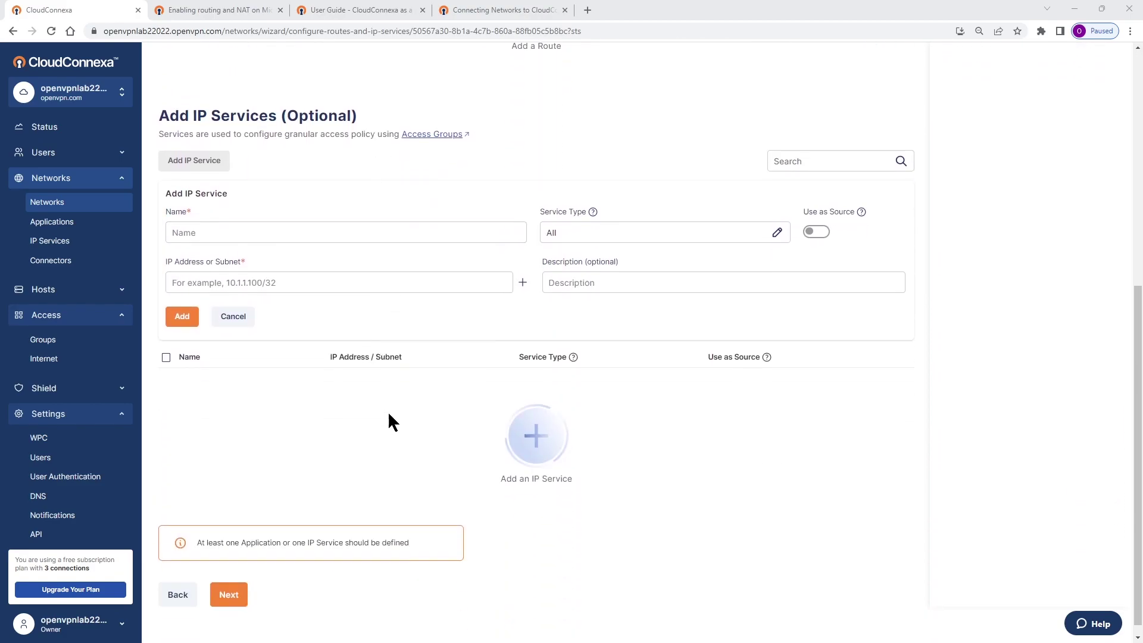
{"action": "left_click", "coordinate": [229, 586]}
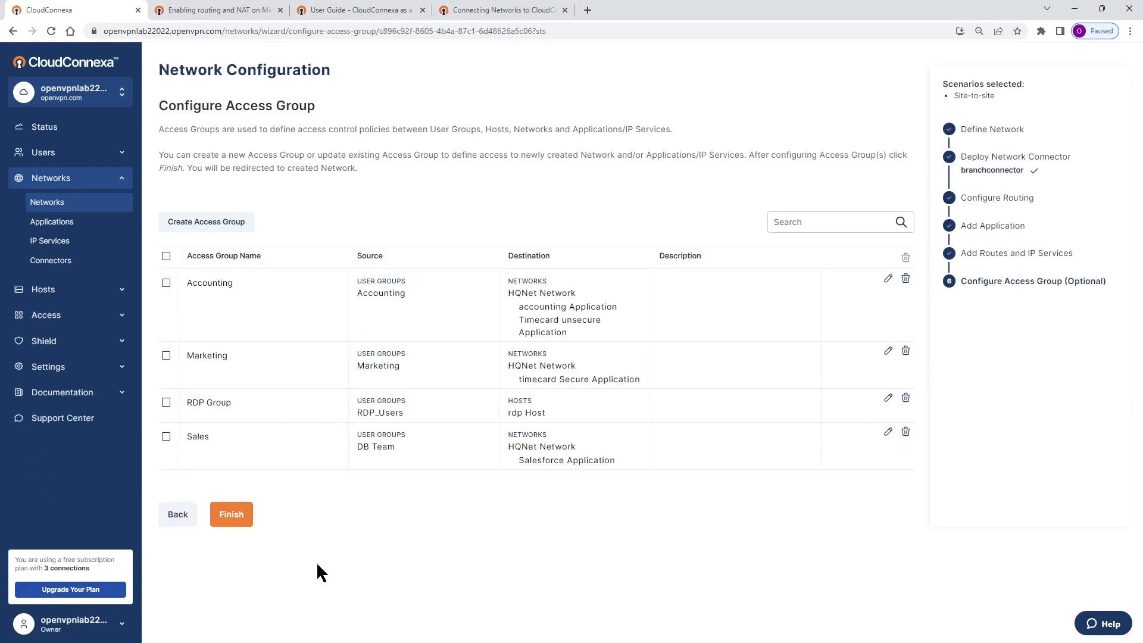
Step: Create access group 'Site-to-SiteHQ' with source HQNet and destination Branchoffice's shared application
{"action": "left_click", "coordinate": [198, 224]}
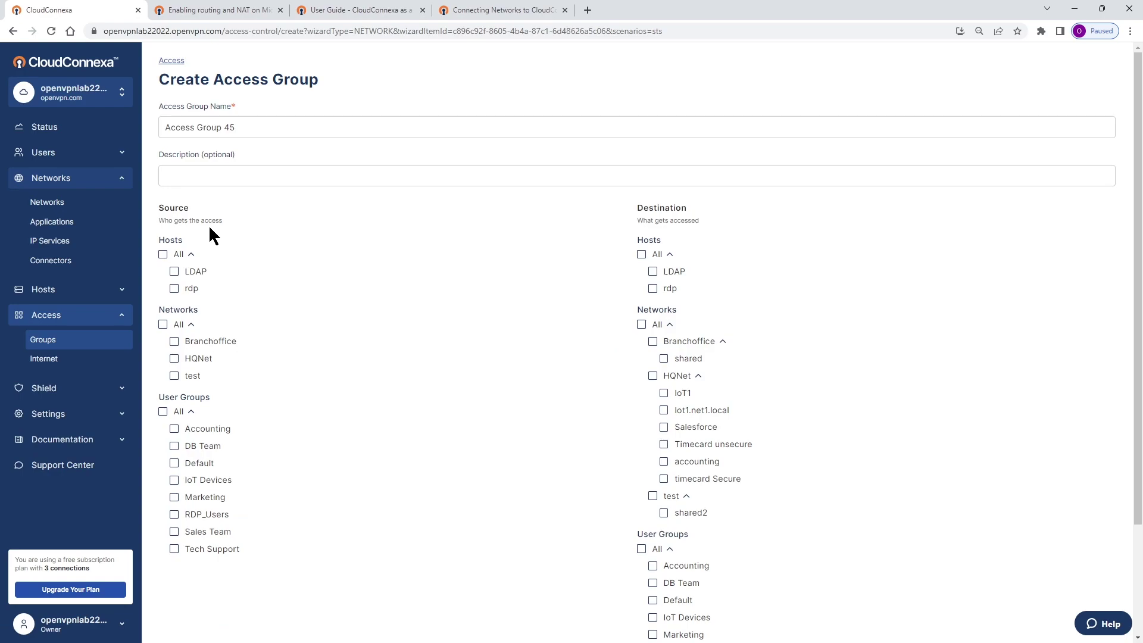
{"action": "left_click", "coordinate": [242, 127]}
{"action": "key", "text": "ctrl+a"}
{"action": "type", "text": "Site-to-SiteHQ"}
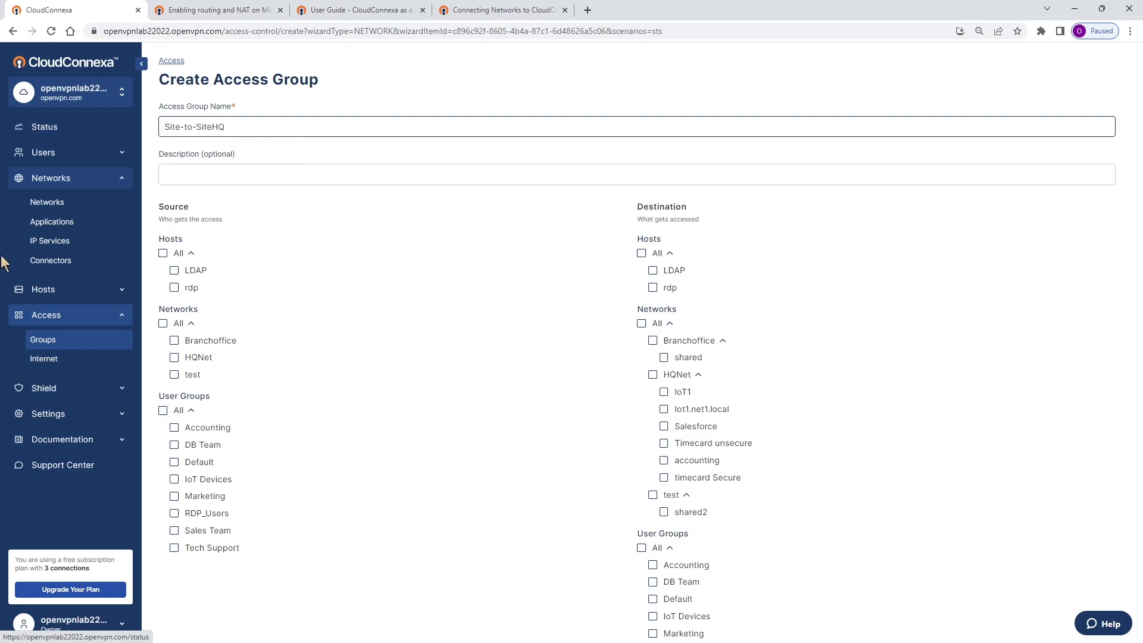
{"action": "left_click", "coordinate": [174, 357]}
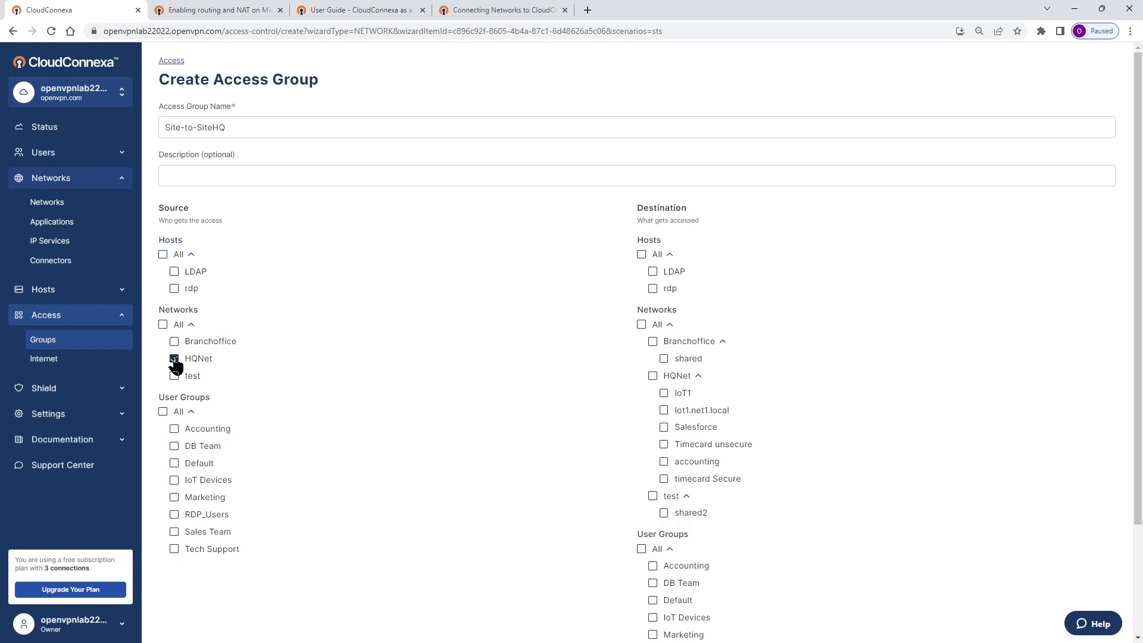
{"action": "left_click", "coordinate": [664, 359]}
{"action": "scroll", "coordinate": [610, 517], "scroll_direction": "down", "scroll_amount": 2}
{"action": "left_click", "coordinate": [174, 585]}
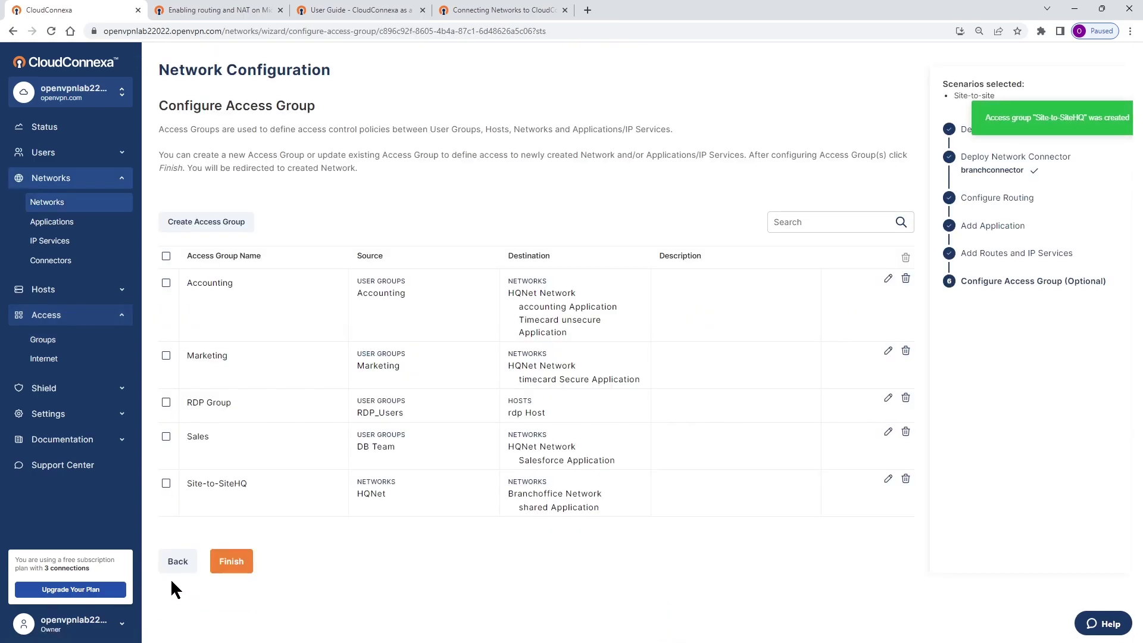
{"action": "left_click", "coordinate": [195, 222]}
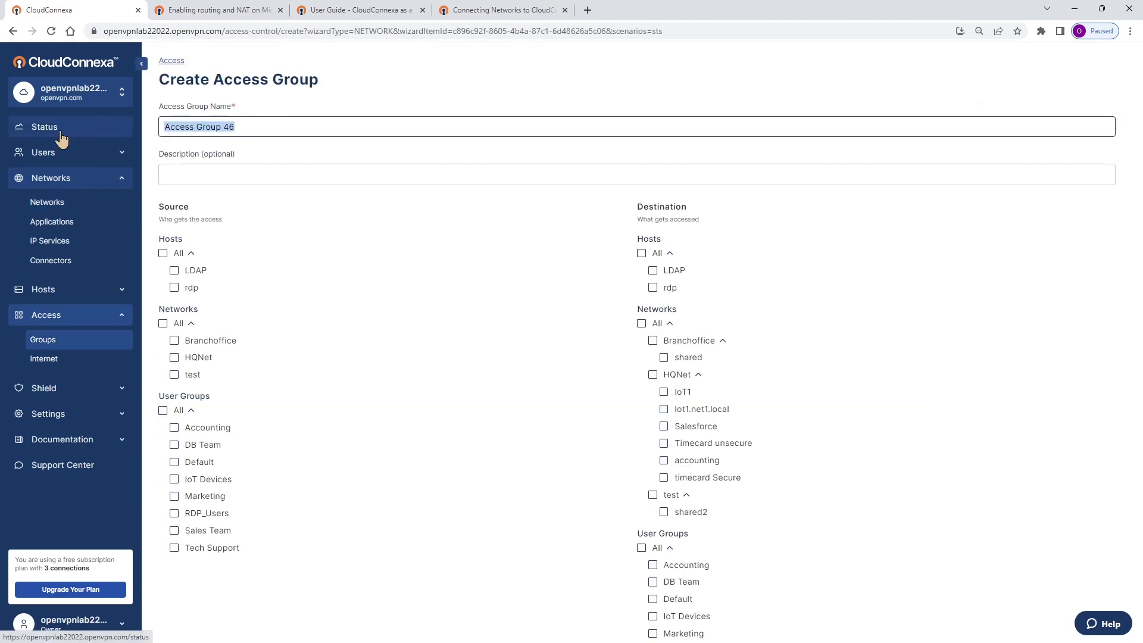
Step: Create access group 'Site-to-Site BranchOffice' with source Branchoffice and destination HQNet's timecard Secure
{"action": "type", "text": "Site-to-Site BranchOffice"}
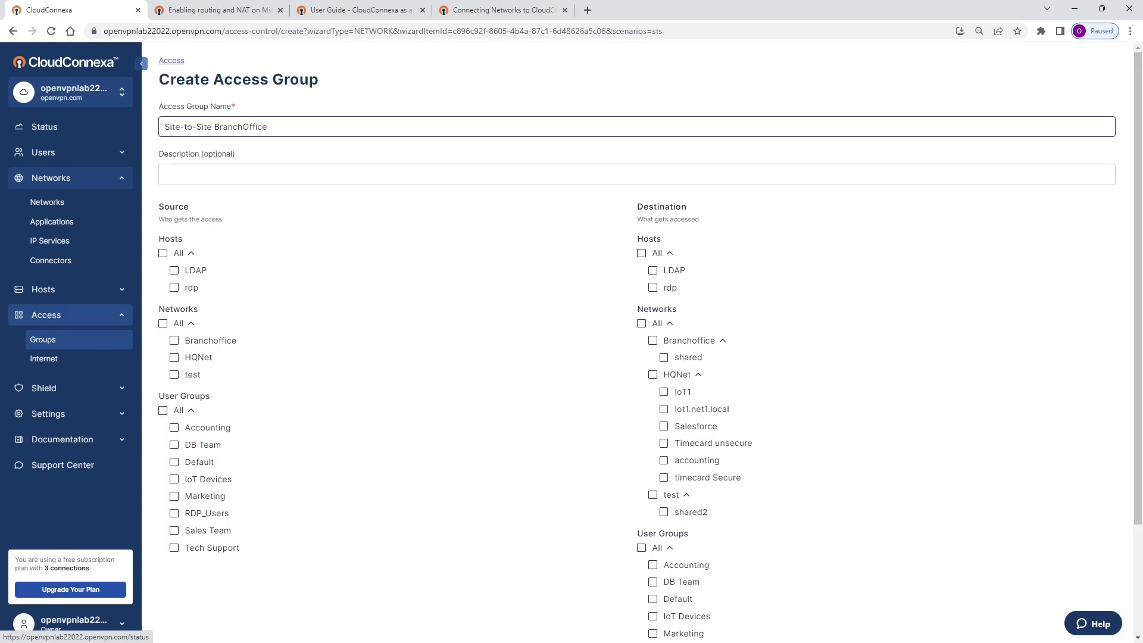
{"action": "left_click", "coordinate": [174, 342]}
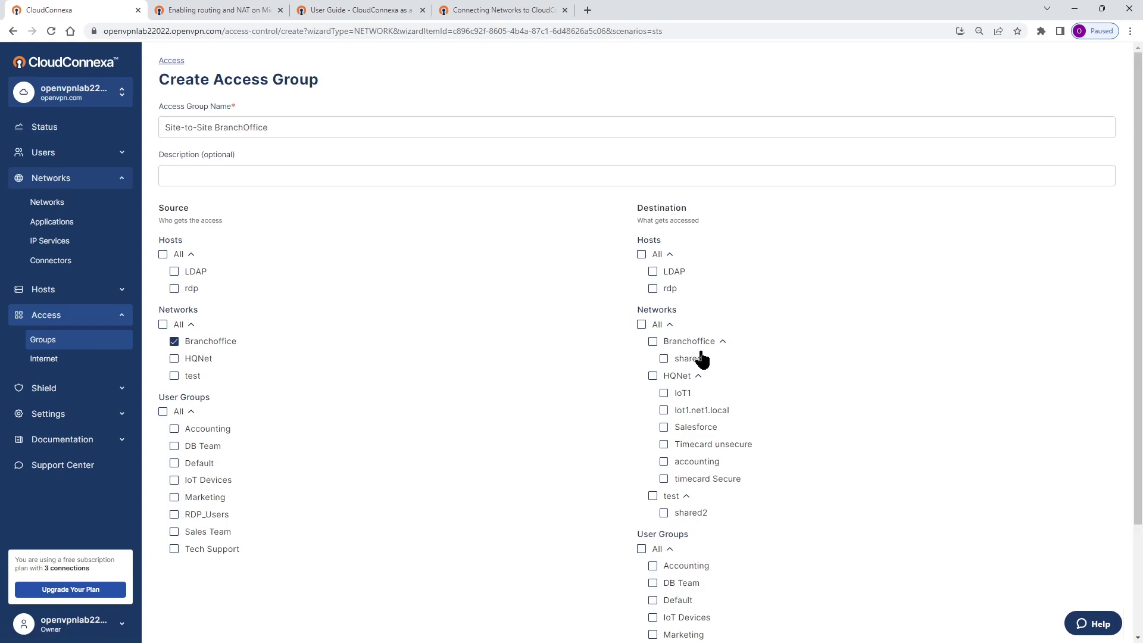
{"action": "left_click", "coordinate": [663, 446]}
{"action": "scroll", "coordinate": [538, 487], "scroll_direction": "down", "scroll_amount": 2}
{"action": "left_click", "coordinate": [664, 359]}
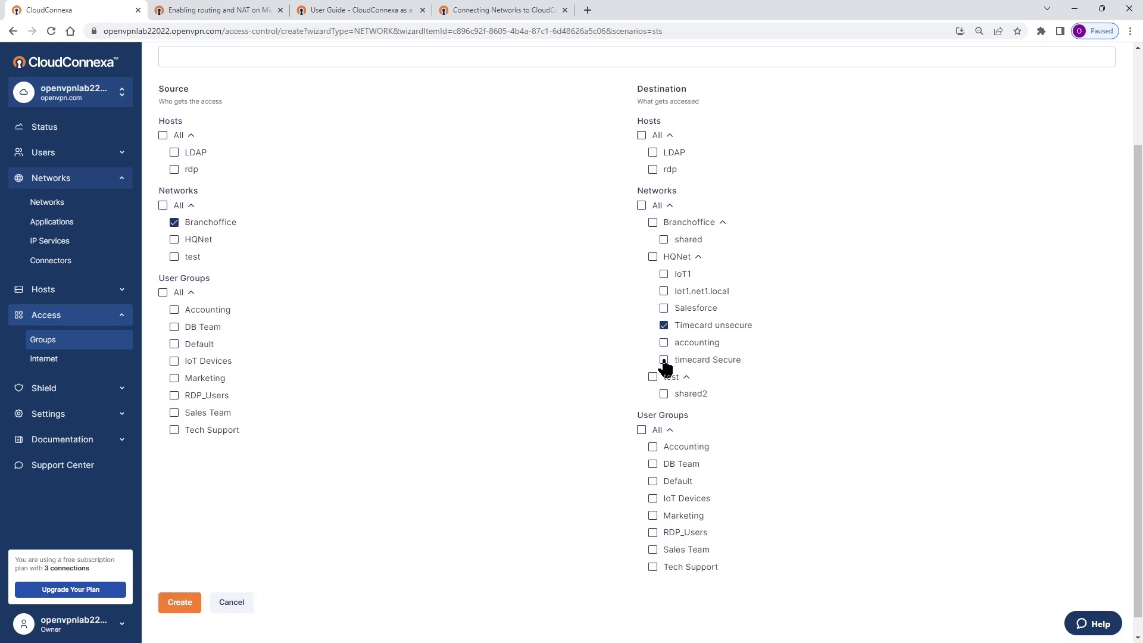
{"action": "left_click", "coordinate": [662, 325]}
{"action": "left_click", "coordinate": [185, 604]}
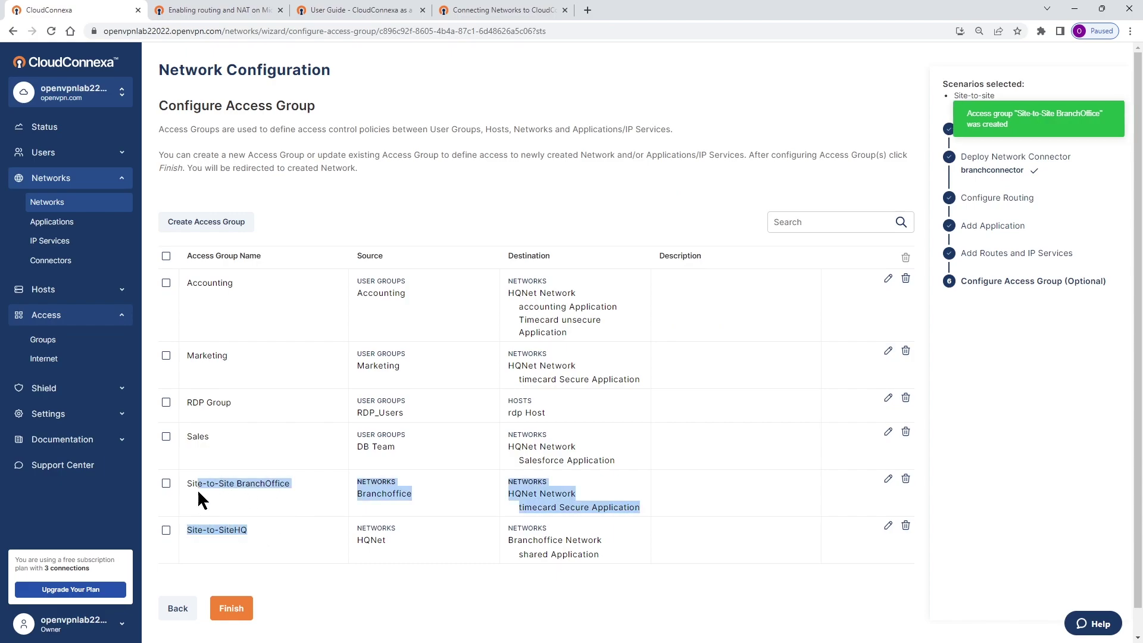
Step: Finish the wizard and refresh the Networks list until Branchoffice and HQNet show Online
{"action": "left_click", "coordinate": [231, 608]}
{"action": "left_click", "coordinate": [47, 208]}
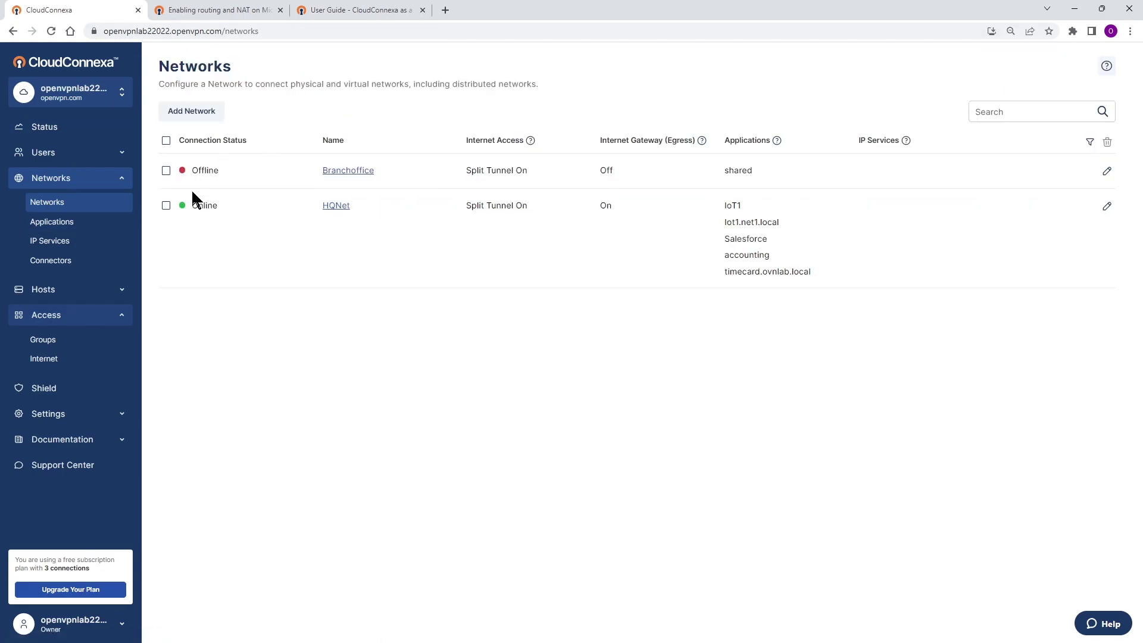
{"action": "left_click", "coordinate": [49, 207]}
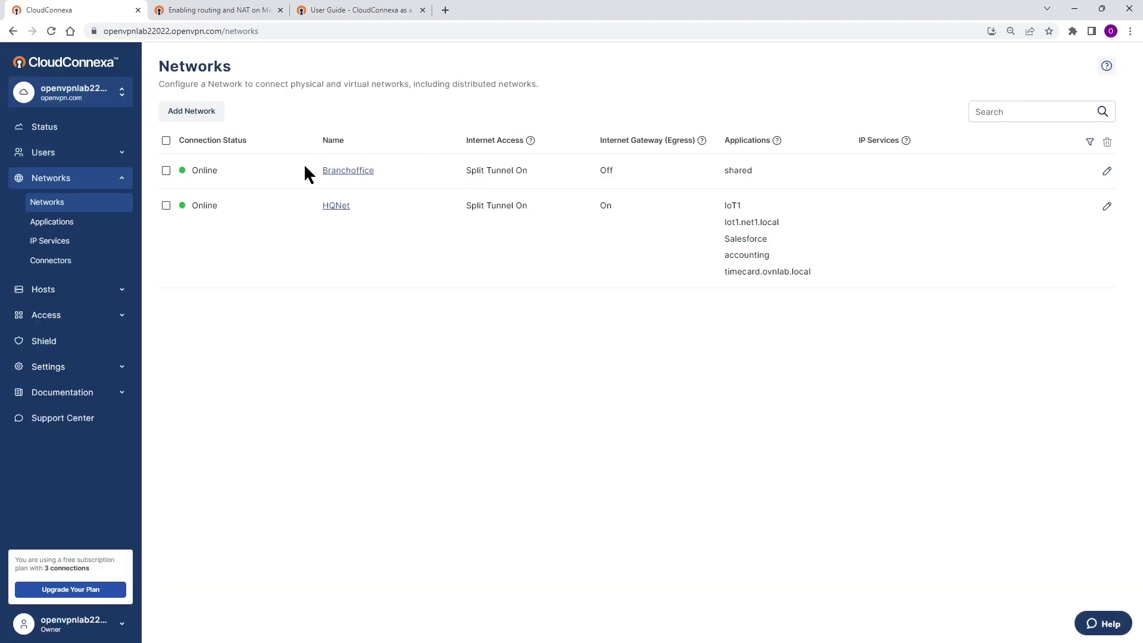
Step: Add a DNS record in Settings > DNS mapping shared.ovnlab.local to IPv4 10.17.0.7
{"action": "left_click", "coordinate": [119, 369]}
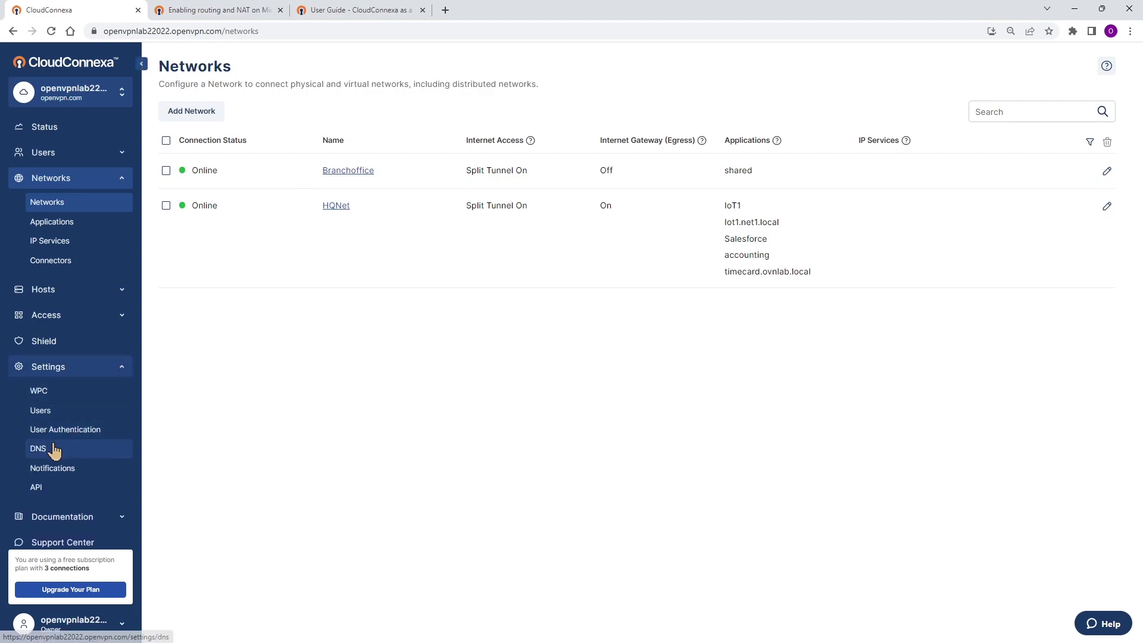
{"action": "left_click", "coordinate": [52, 451]}
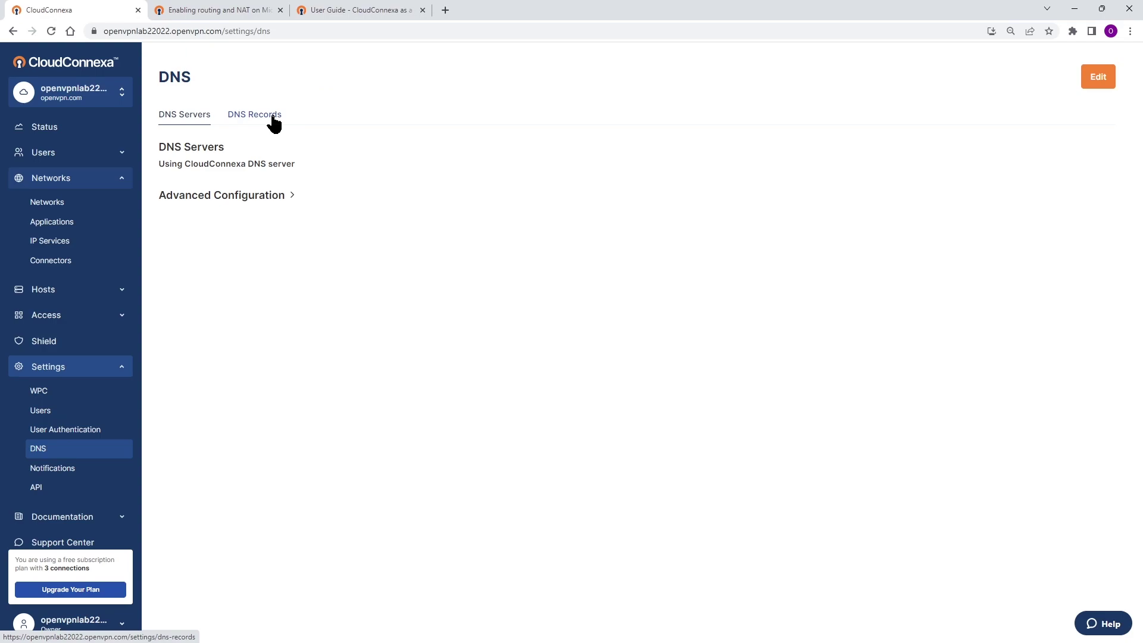
{"action": "left_click", "coordinate": [273, 121]}
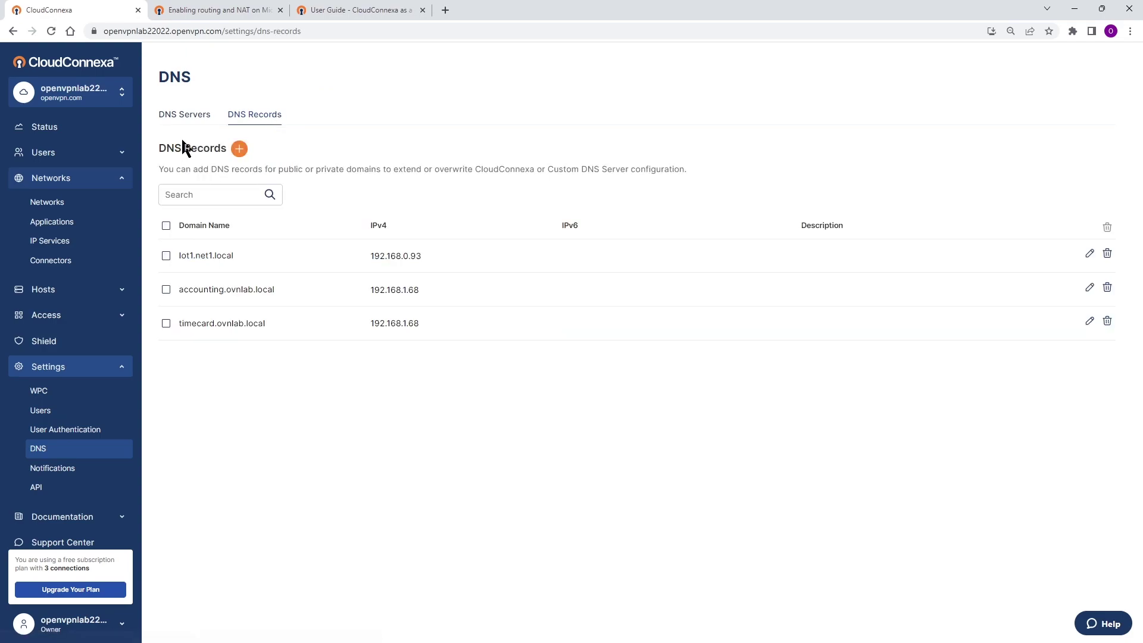
{"action": "left_click", "coordinate": [239, 149]}
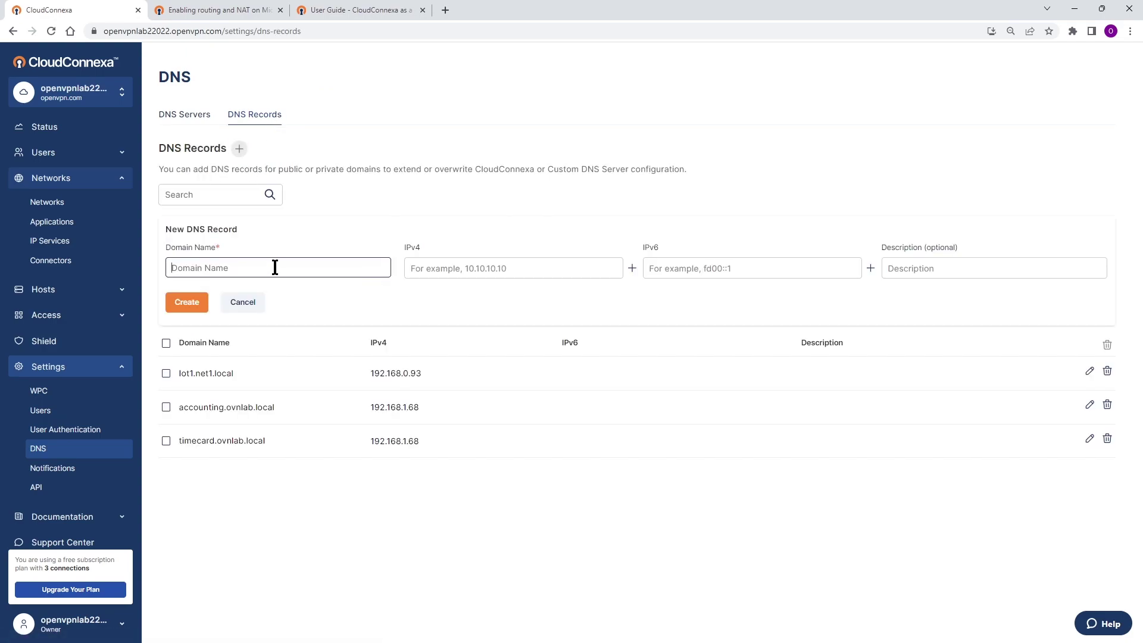
{"action": "type", "text": "shared."}
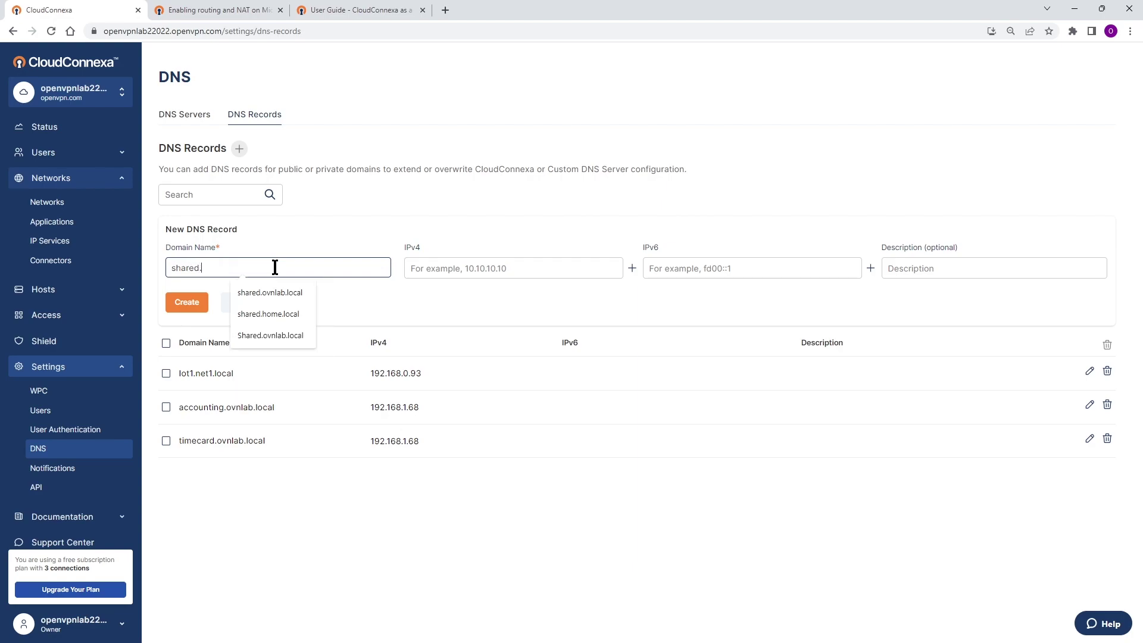
{"action": "type", "text": "ovnla"}
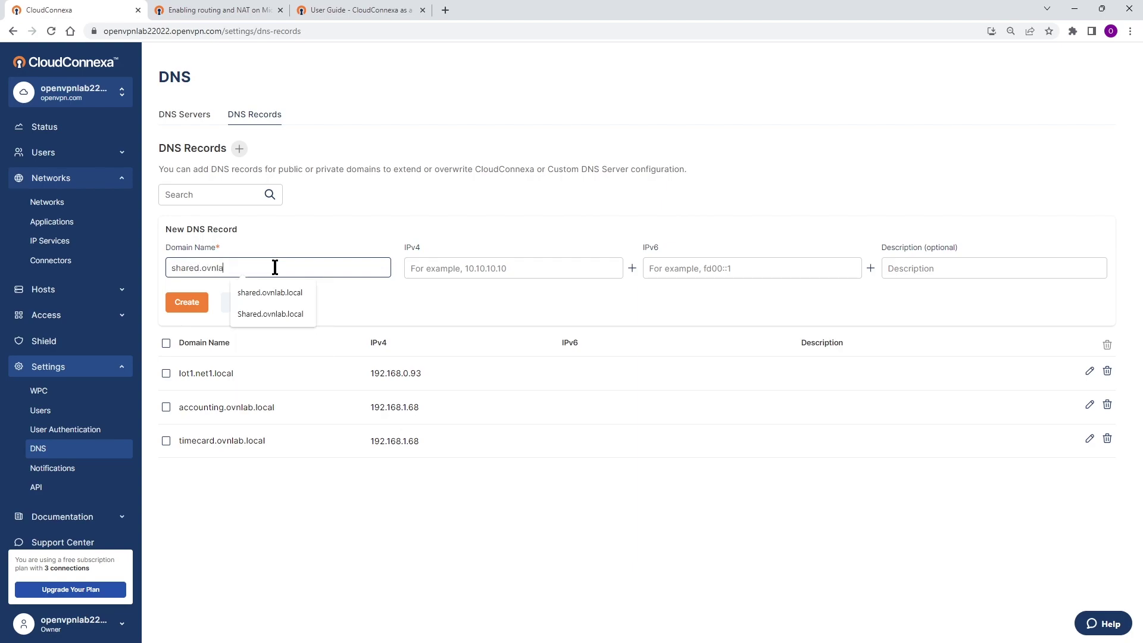
{"action": "type", "text": "b.local"}
{"action": "key", "text": "Tab"}
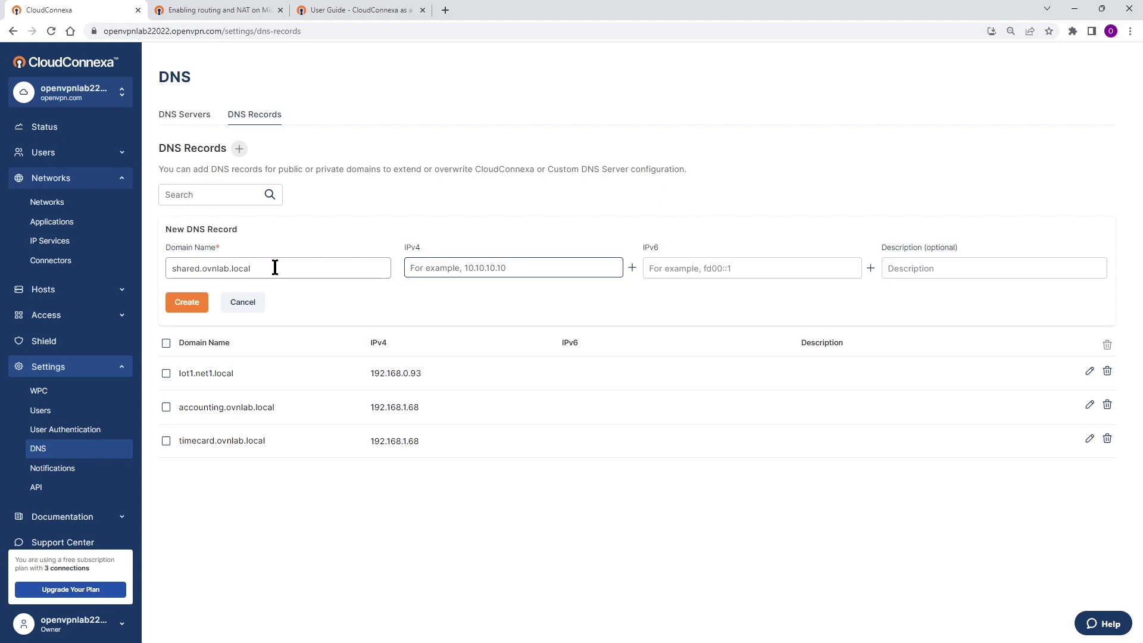
{"action": "type", "text": "10.17.0.7"}
{"action": "left_click", "coordinate": [185, 305]}
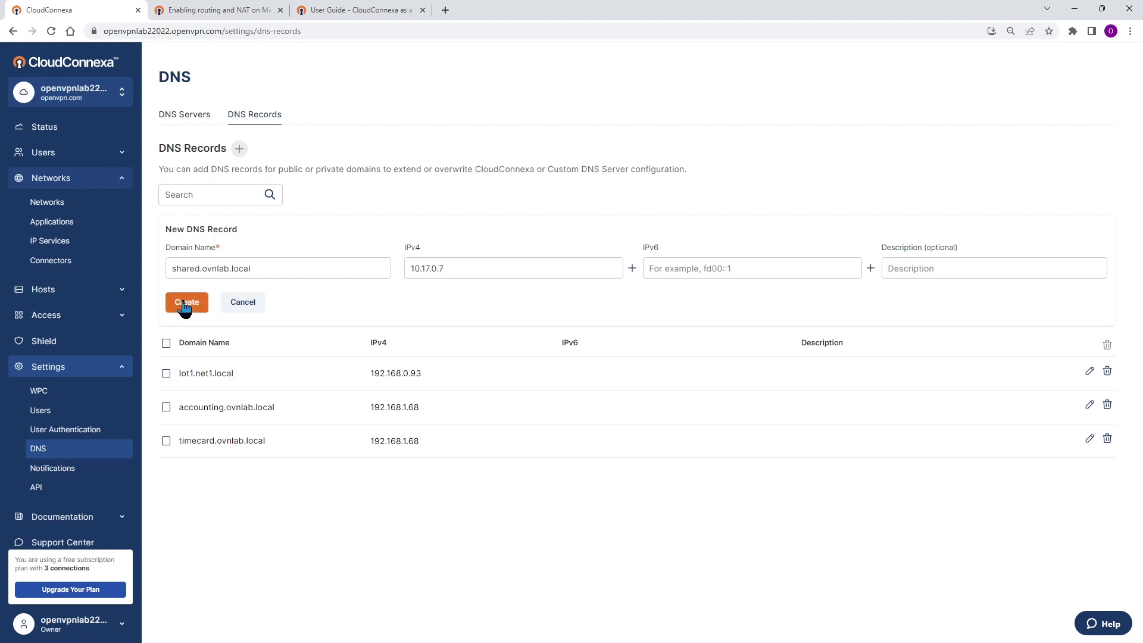